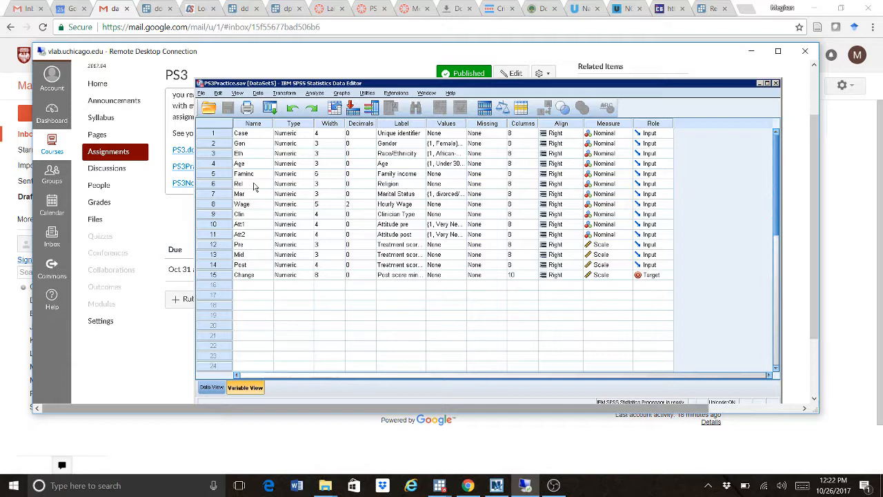
# - Open the Crosstabs dialog from Analyze > Descriptive Statistics
pyautogui.click(314, 93)
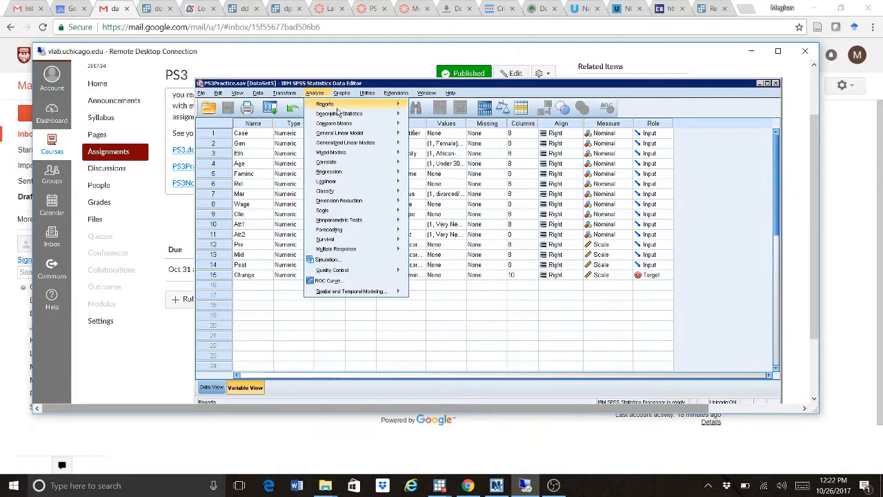
pyautogui.moveTo(341, 118)
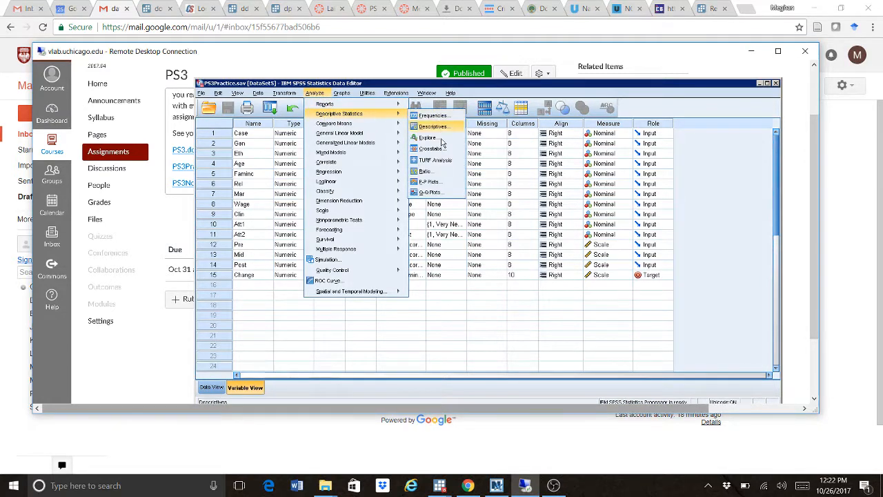
pyautogui.click(443, 149)
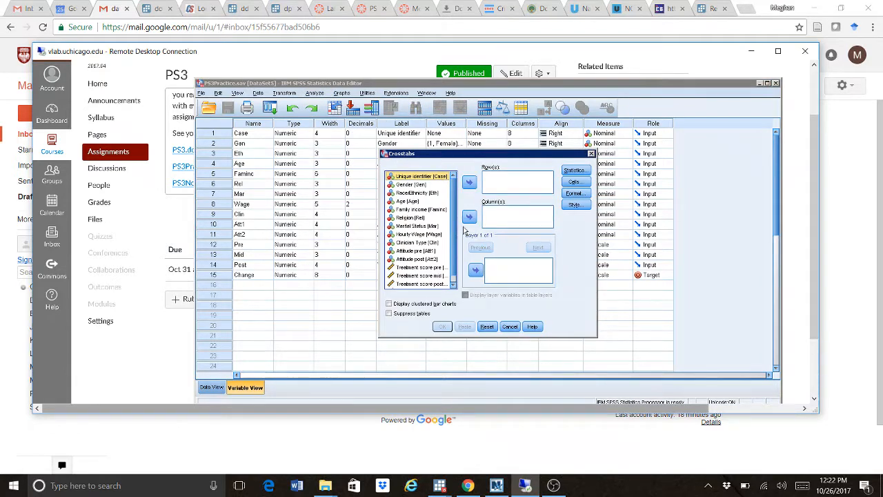
# - Put Religion [Rel] in Row(s) and Clinician Type [Clin] in Column(s)
pyautogui.click(417, 217)
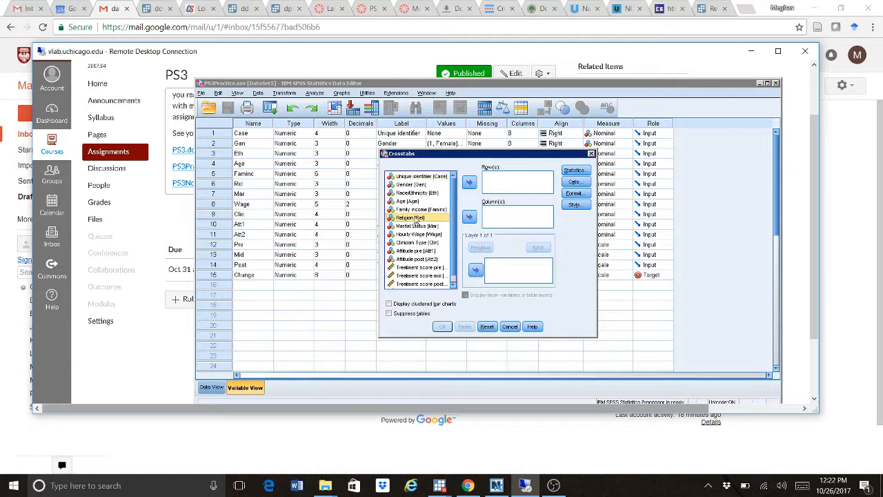
pyautogui.click(471, 183)
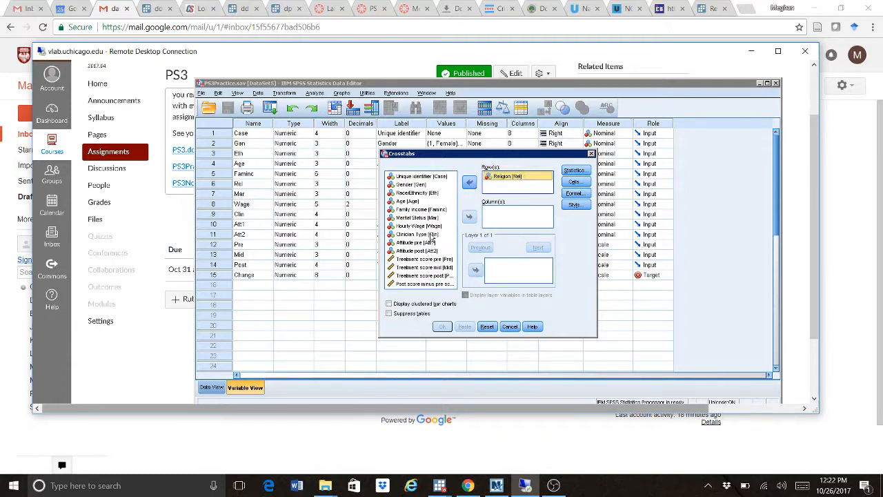
pyautogui.click(417, 234)
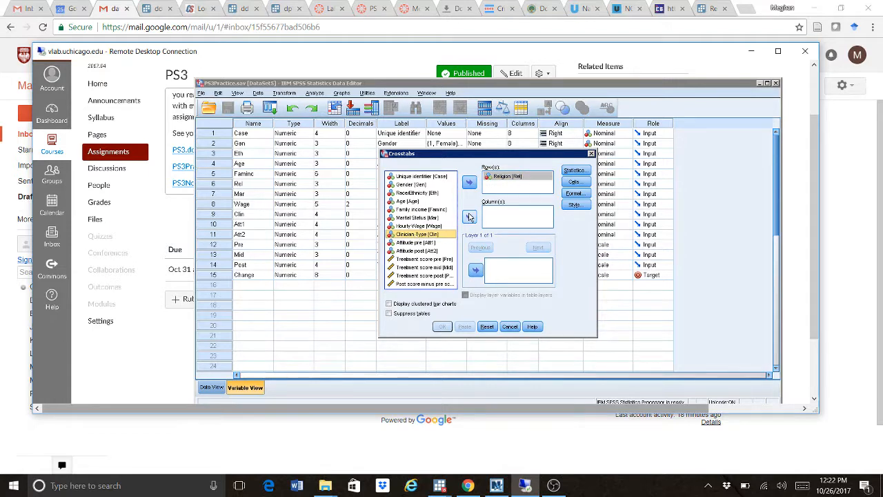
pyautogui.click(469, 217)
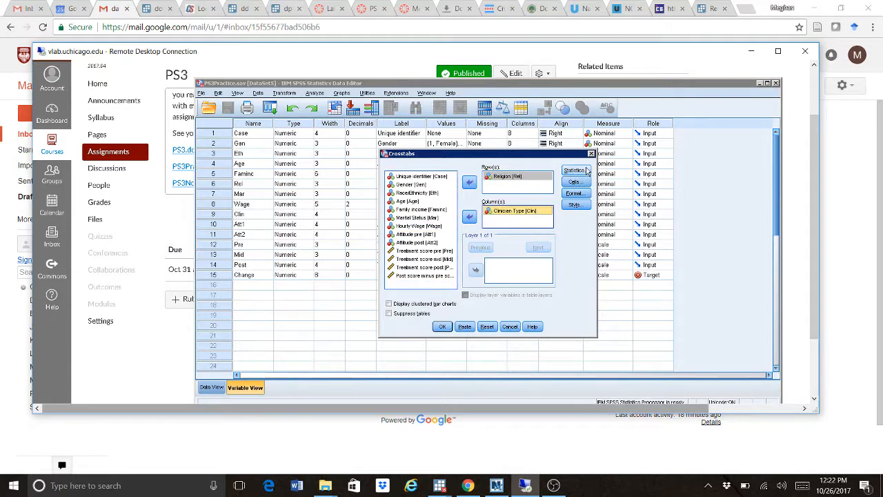
pyautogui.click(575, 171)
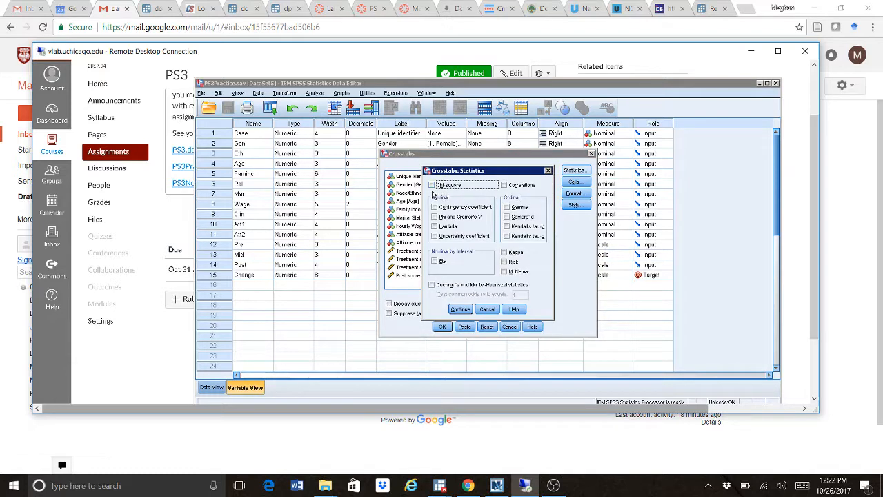
# - Request Chi-square and column percentages, then run the Religion by Clinician Type crosstab
pyautogui.click(432, 186)
pyautogui.click(461, 311)
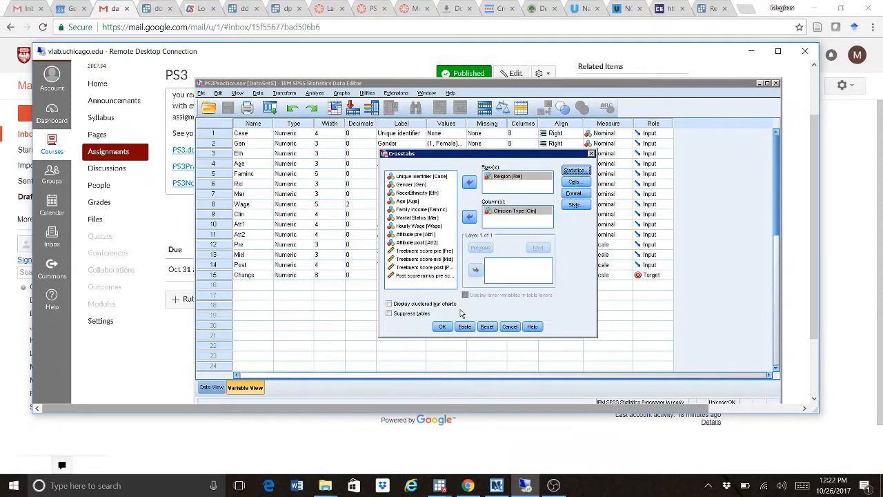
pyautogui.click(575, 182)
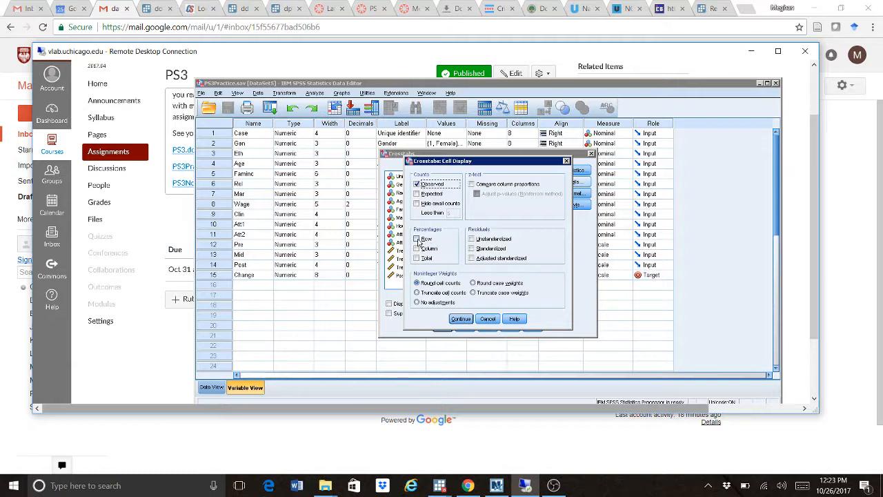
pyautogui.click(418, 248)
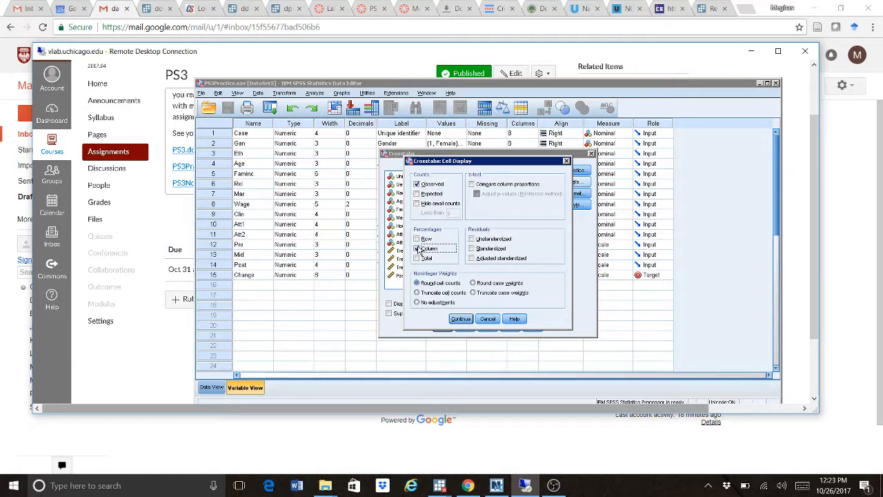
pyautogui.click(461, 319)
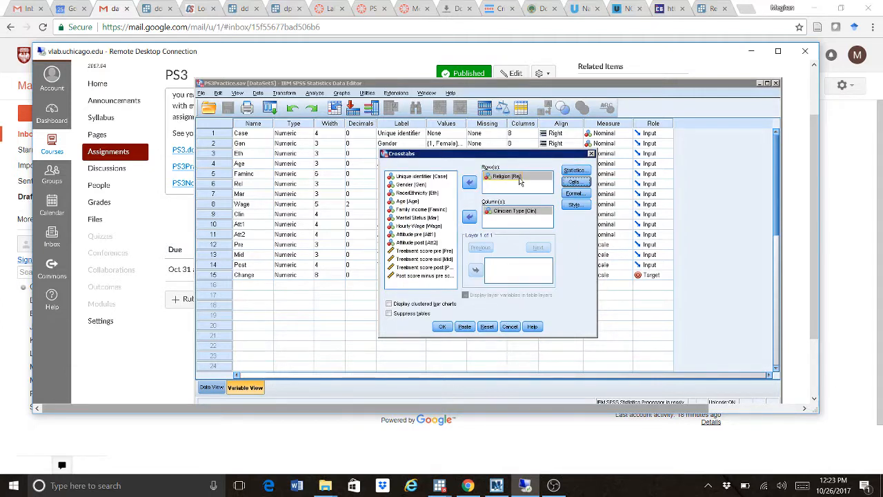
pyautogui.click(573, 172)
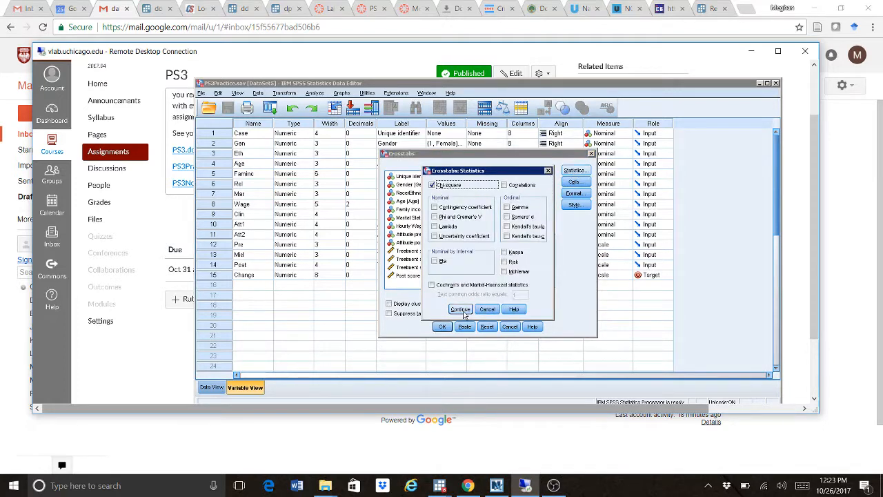
pyautogui.click(460, 310)
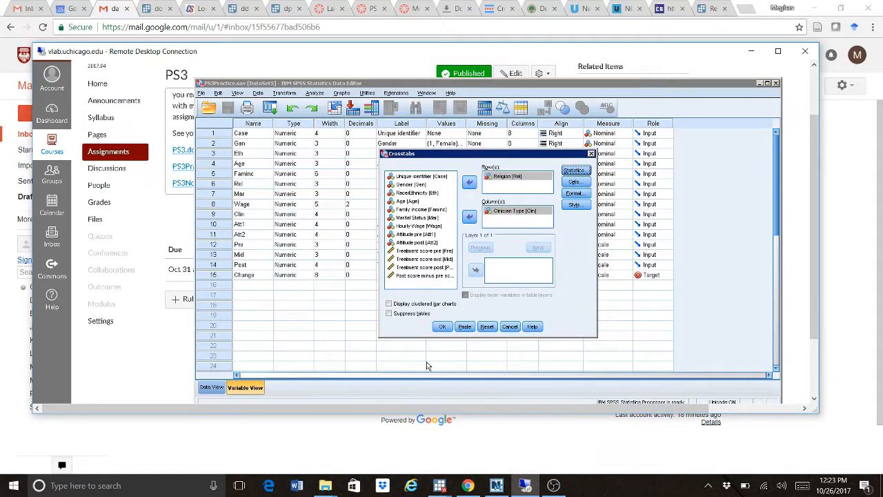
pyautogui.click(443, 326)
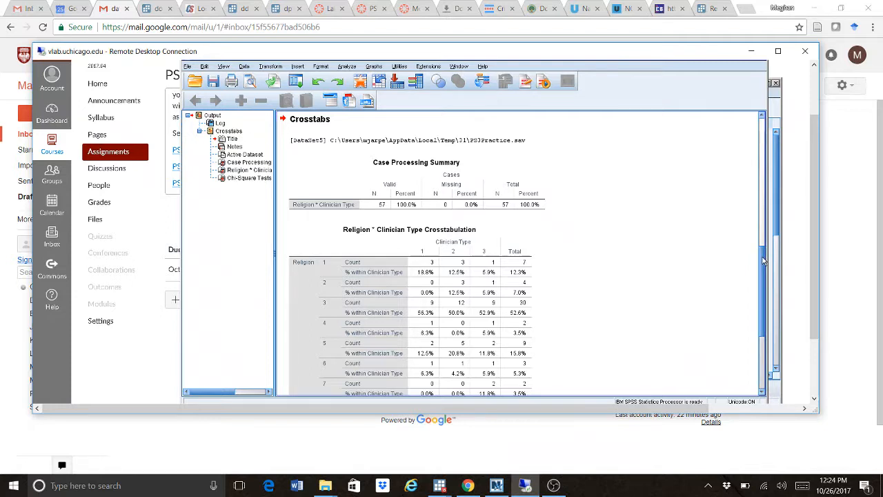
# - Scroll the output to the Religion * Clinician Type crosstab and select the table
pyautogui.moveTo(764, 261); pyautogui.dragTo(764, 294)
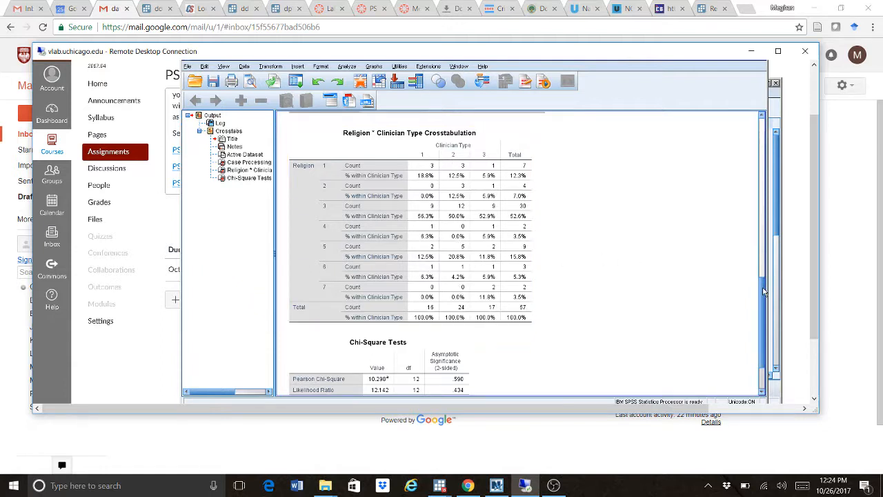
pyautogui.moveTo(763, 287); pyautogui.dragTo(763, 291)
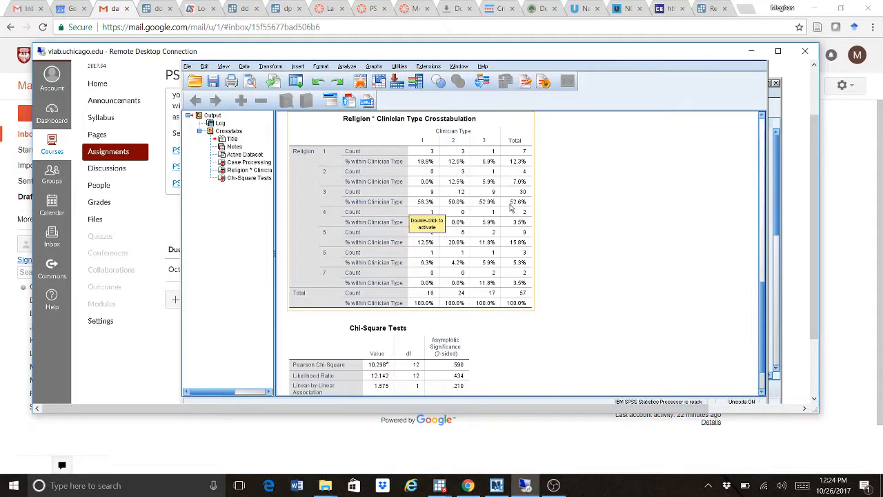
pyautogui.click(430, 205)
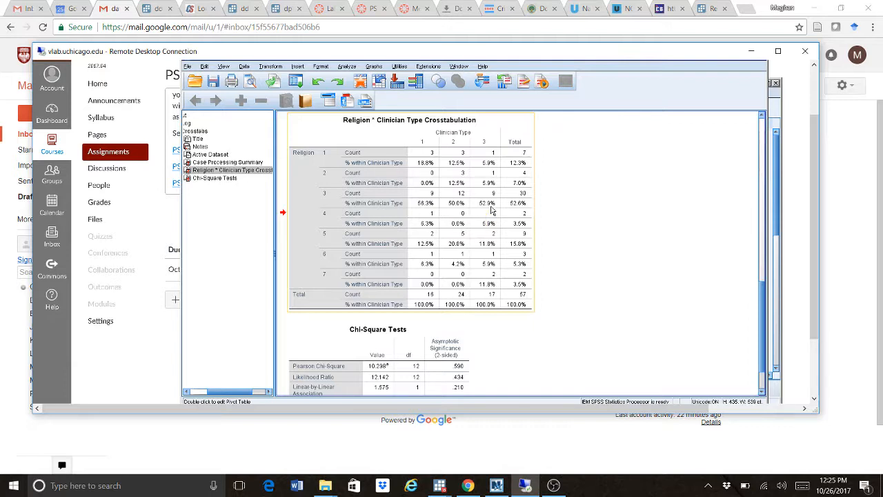
pyautogui.moveTo(762, 297); pyautogui.dragTo(763, 325)
pyautogui.click(343, 318)
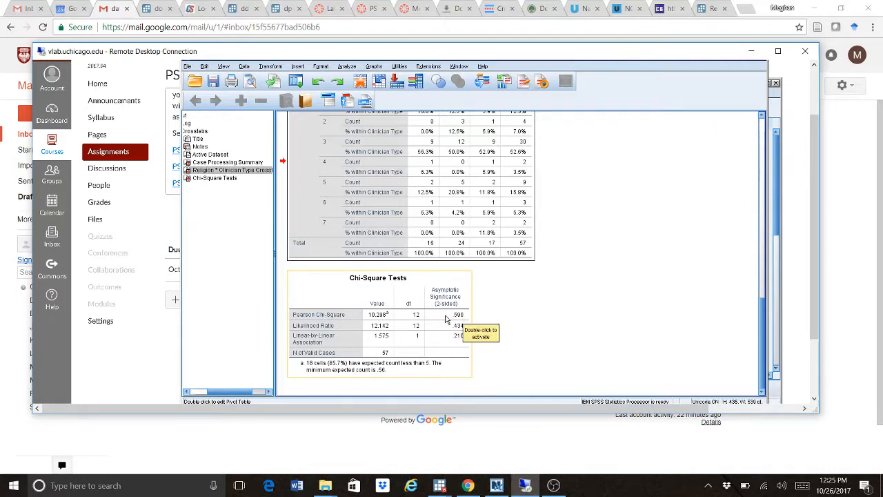
pyautogui.click(554, 333)
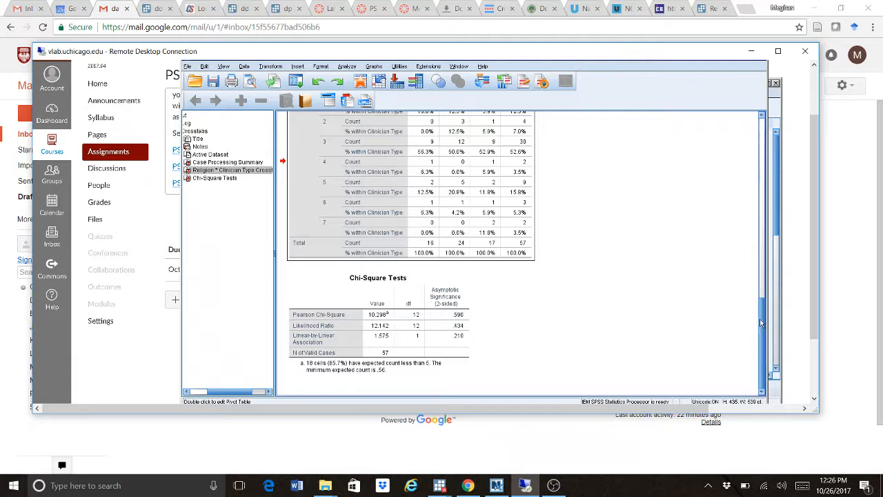
pyautogui.moveTo(760, 317); pyautogui.dragTo(758, 291)
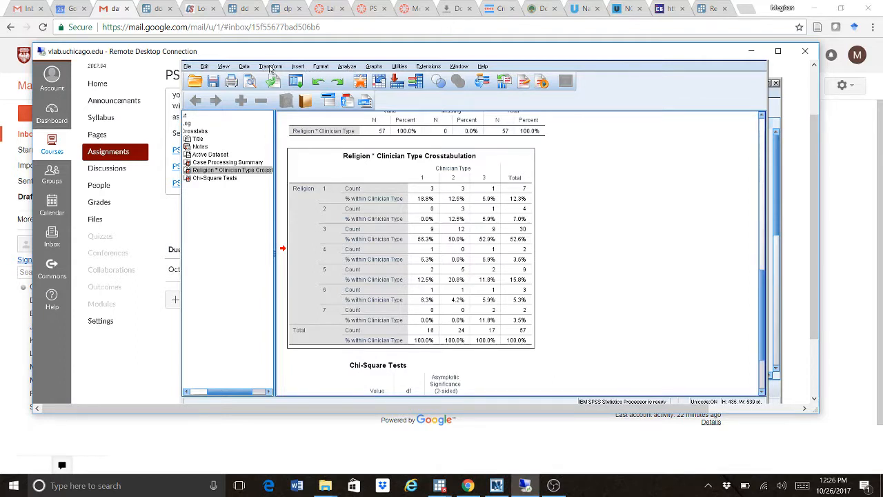
# - Open Recode into Different Variables from the Transform menu
pyautogui.click(270, 67)
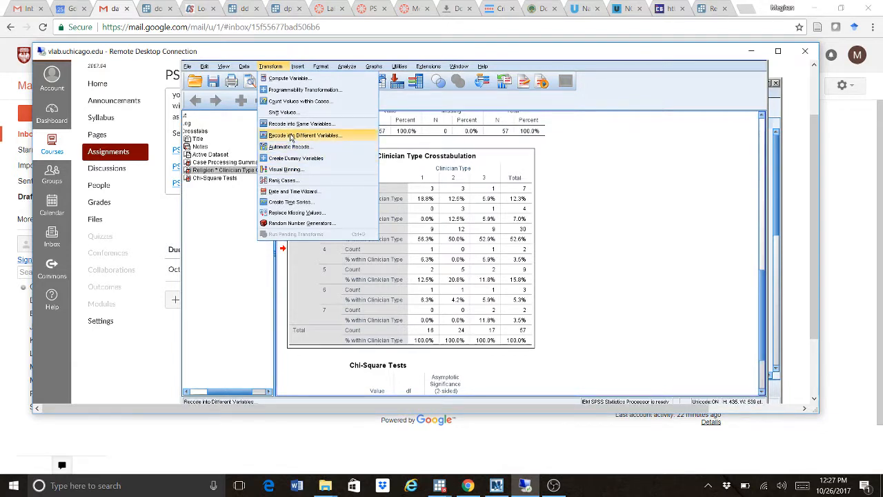
pyautogui.click(291, 136)
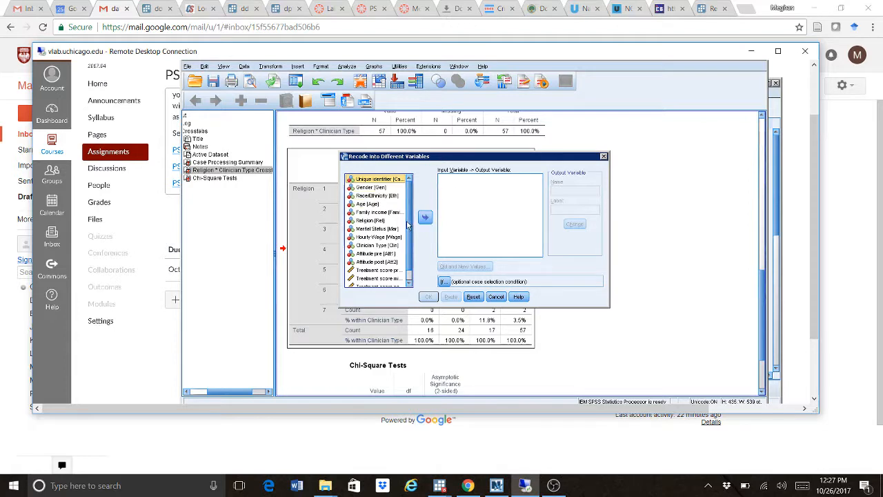
# - Begin recoding Clinician Type with old value 1, then cancel both recode dialogs
pyautogui.scroll(-1, 410, 226)
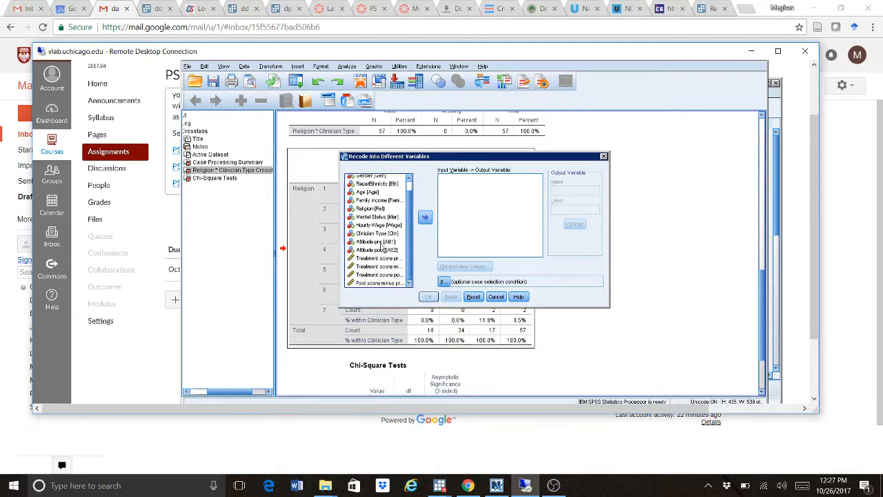
pyautogui.click(378, 236)
pyautogui.click(425, 218)
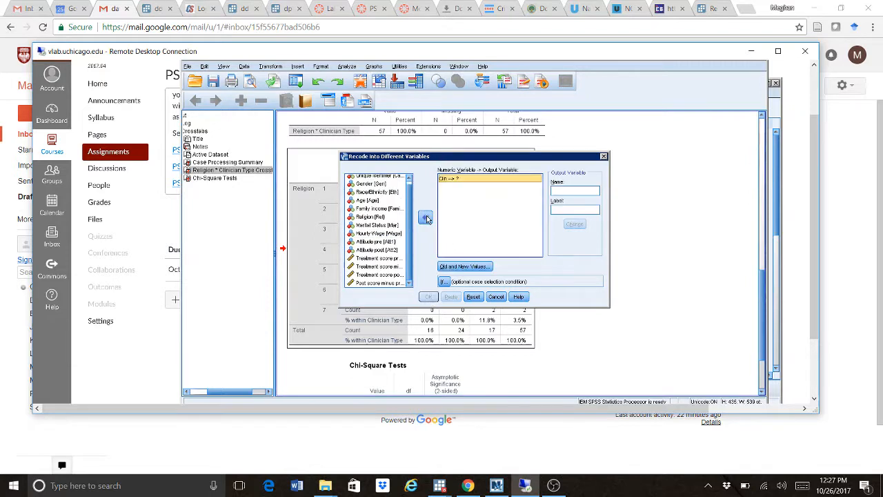
pyautogui.click(464, 266)
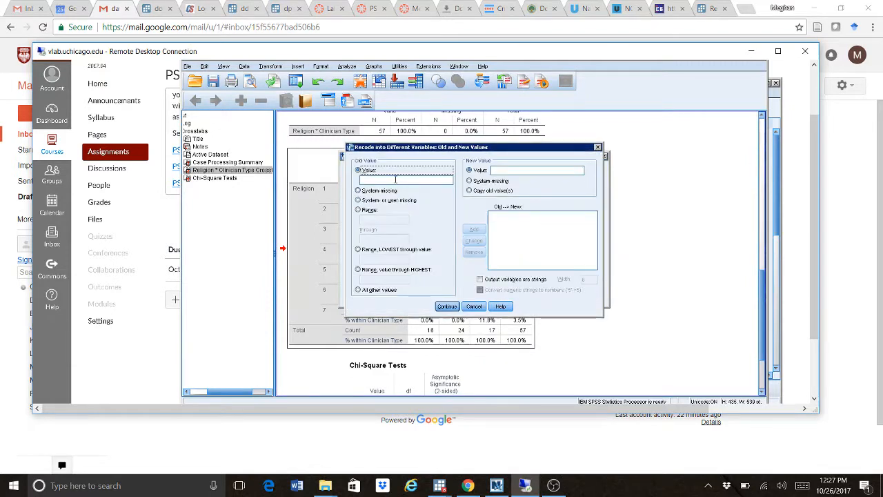
pyautogui.click(395, 179)
pyautogui.write('1')
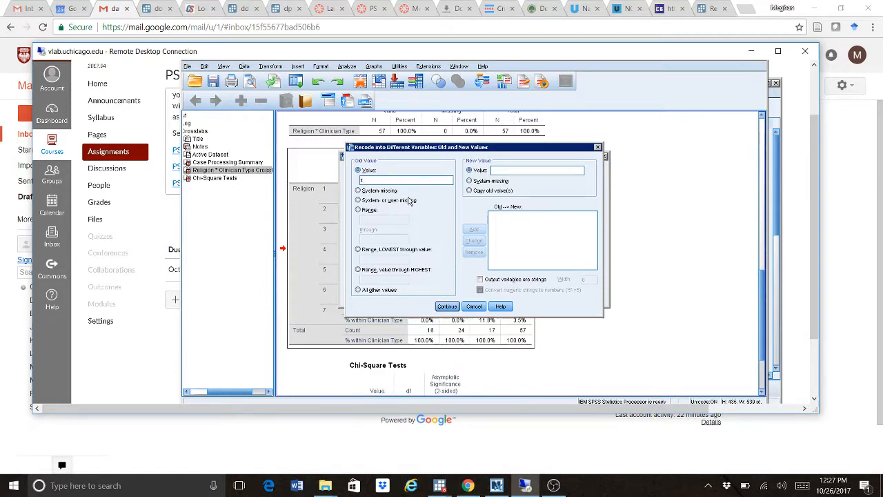
pyautogui.click(475, 307)
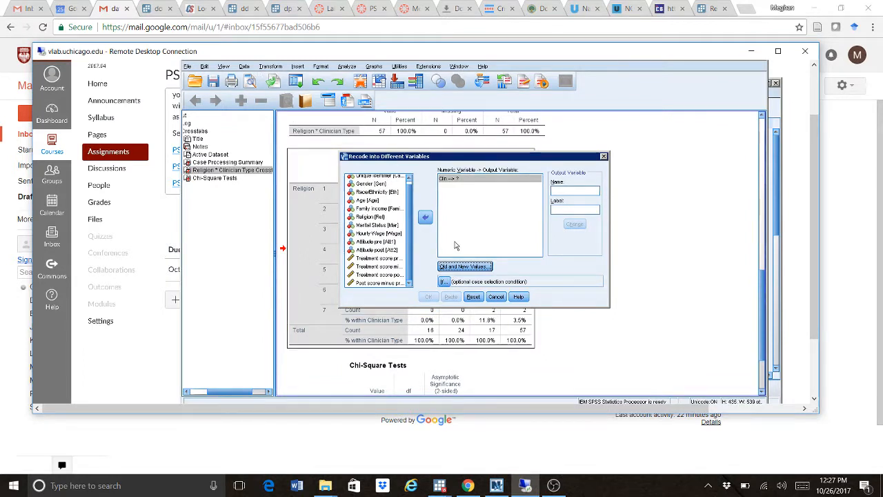
pyautogui.click(496, 297)
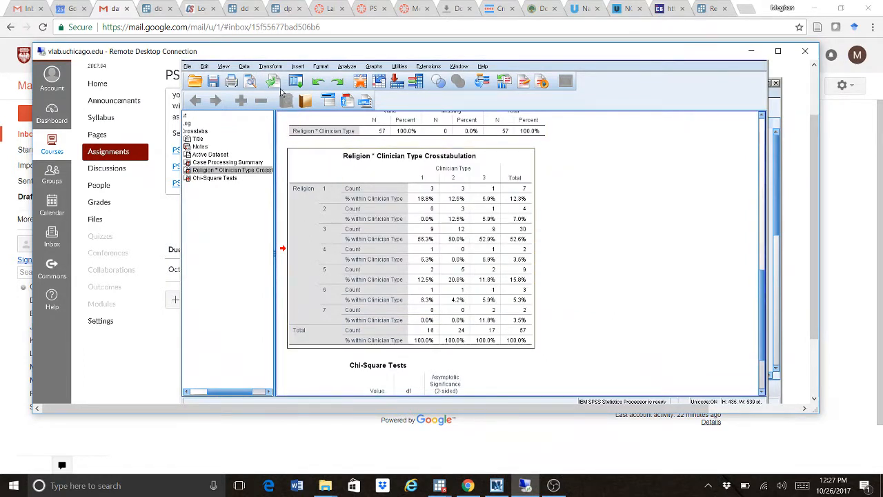
pyautogui.click(270, 67)
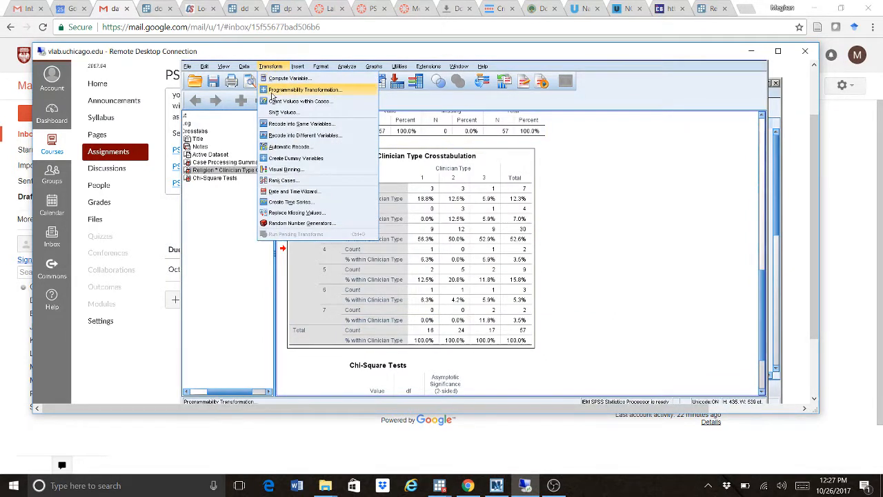
# - Add Clinician Type to a new Recode into Different Variables setup
pyautogui.click(282, 137)
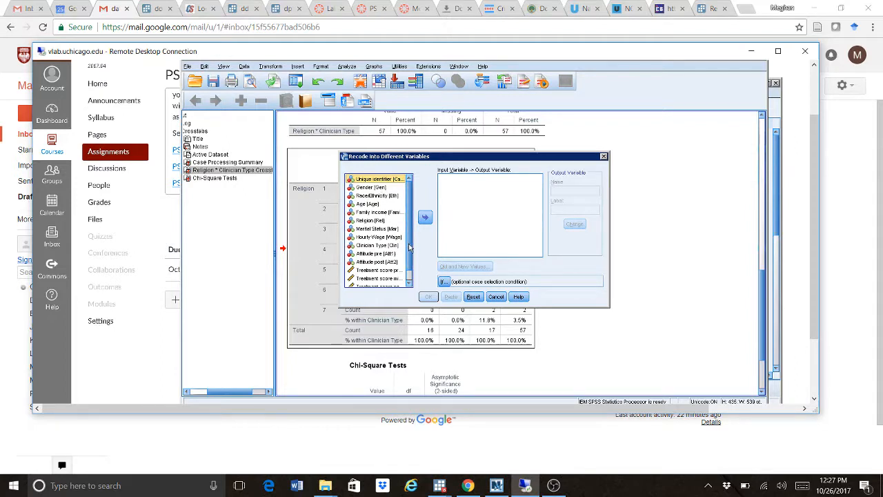
pyautogui.scroll(-1, 408, 266)
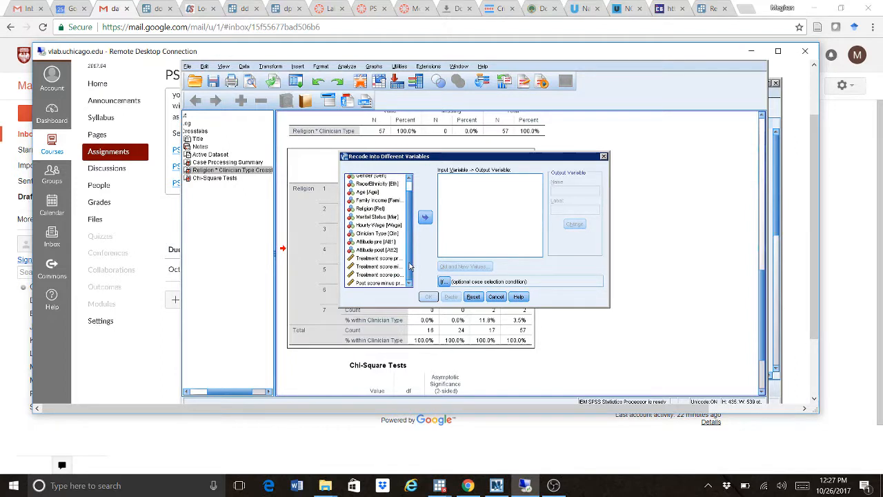
pyautogui.click(378, 234)
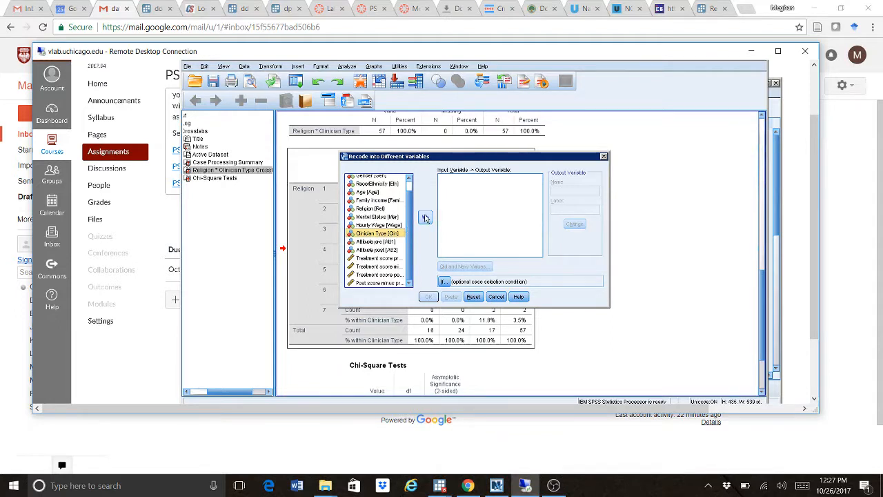
pyautogui.click(425, 216)
pyautogui.click(472, 266)
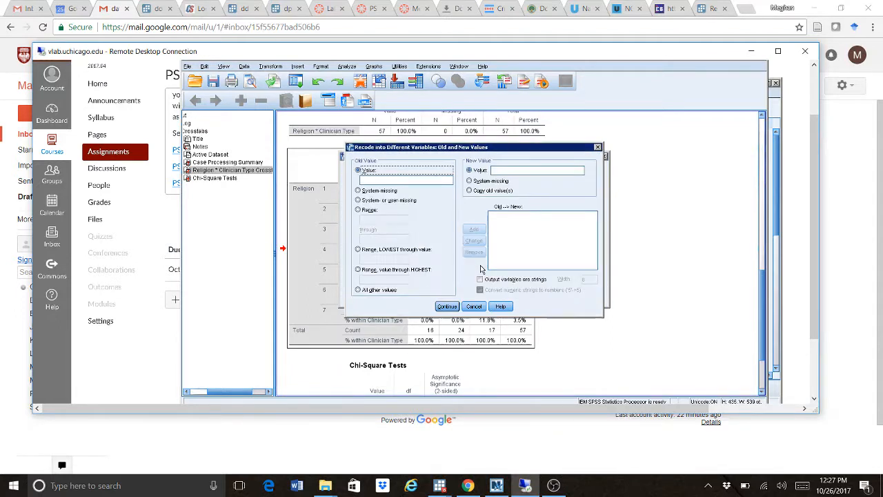
# - Map old values 1 and 2 to 0 and 3 to 1, then confirm
pyautogui.click(411, 181)
pyautogui.write('1')
pyautogui.click(530, 171)
pyautogui.write('0')
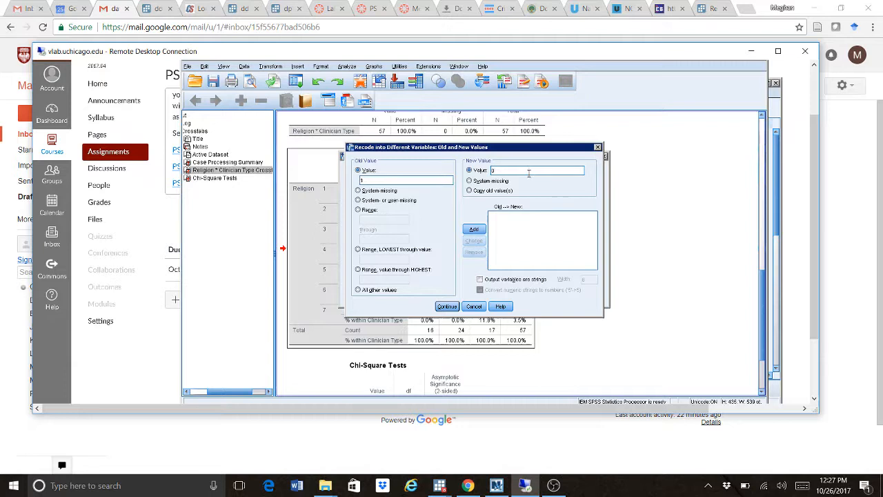
pyautogui.click(474, 230)
pyautogui.click(514, 170)
pyautogui.write('0')
pyautogui.click(476, 229)
pyautogui.click(514, 168)
pyautogui.write('1')
pyautogui.click(474, 230)
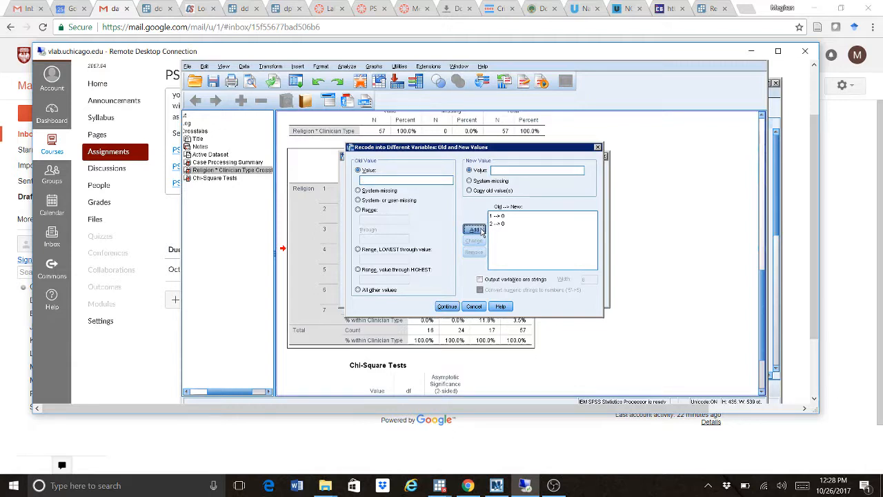
pyautogui.click(447, 306)
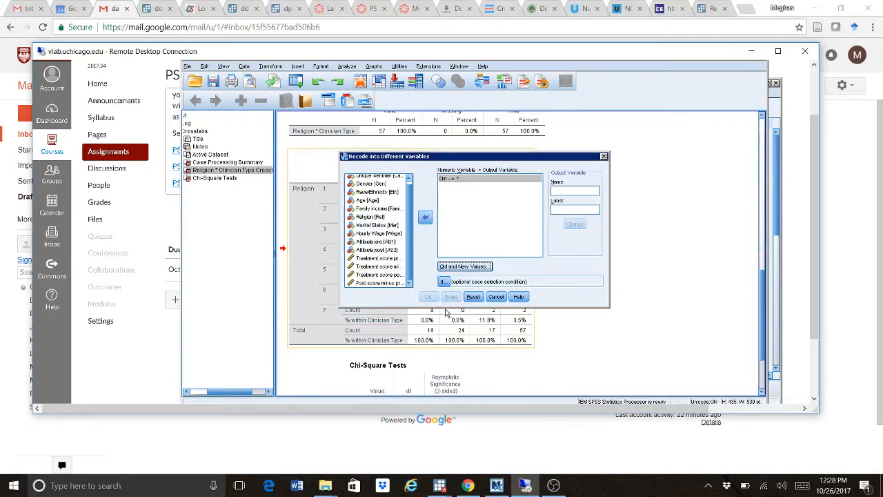
# - Name the output variable sw, label it 'Social Worker', and run the recode
pyautogui.click(584, 188)
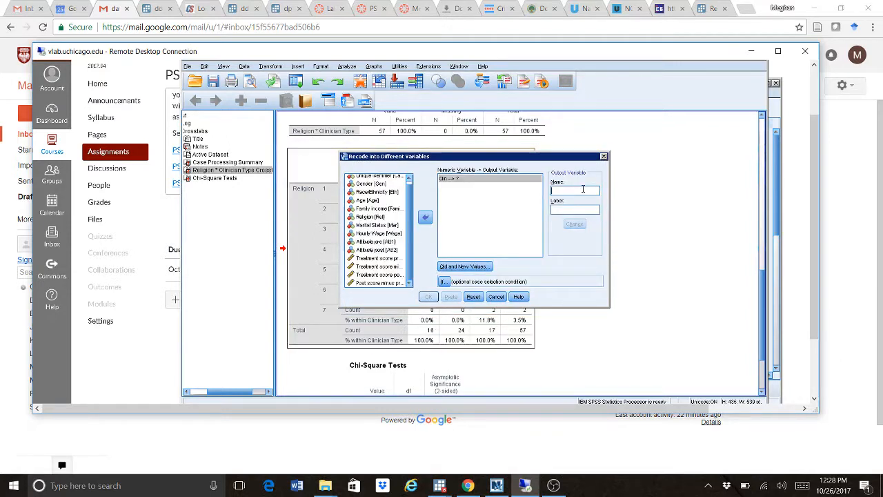
pyautogui.write('sw')
pyautogui.click(572, 208)
pyautogui.write('Social Worker')
pyautogui.click(575, 225)
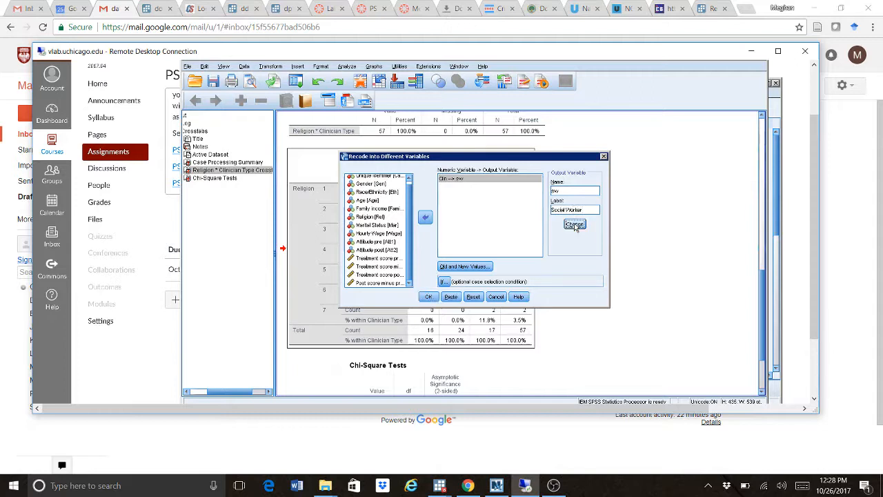
pyautogui.click(428, 298)
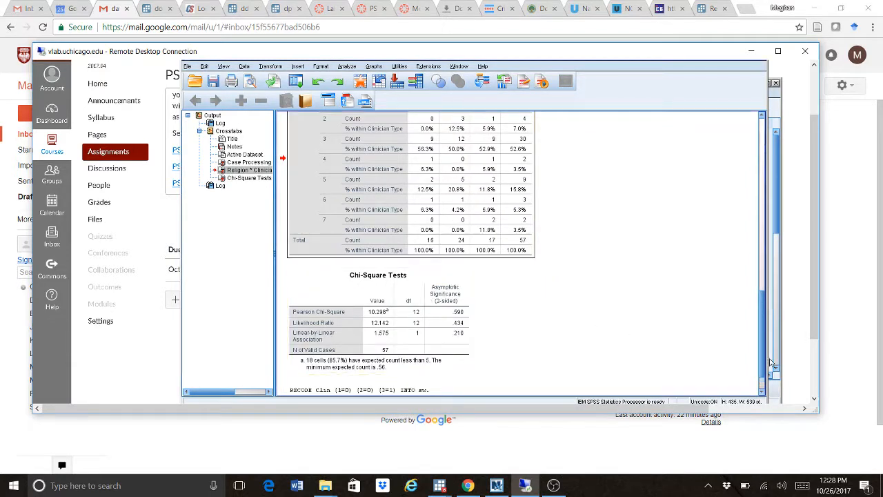
# - Reopen the Crosstabs dialog from Analyze > Descriptive Statistics
pyautogui.moveTo(763, 357); pyautogui.dragTo(762, 373)
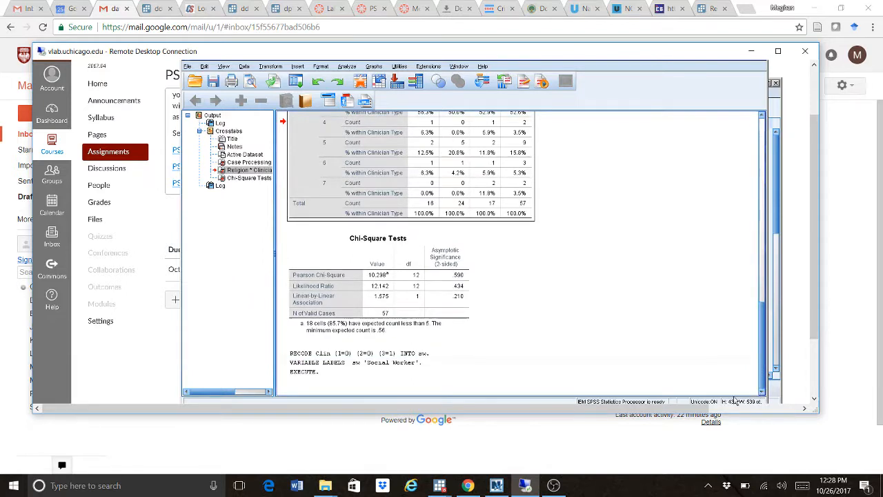
pyautogui.click(467, 257)
pyautogui.click(349, 68)
pyautogui.moveTo(360, 88)
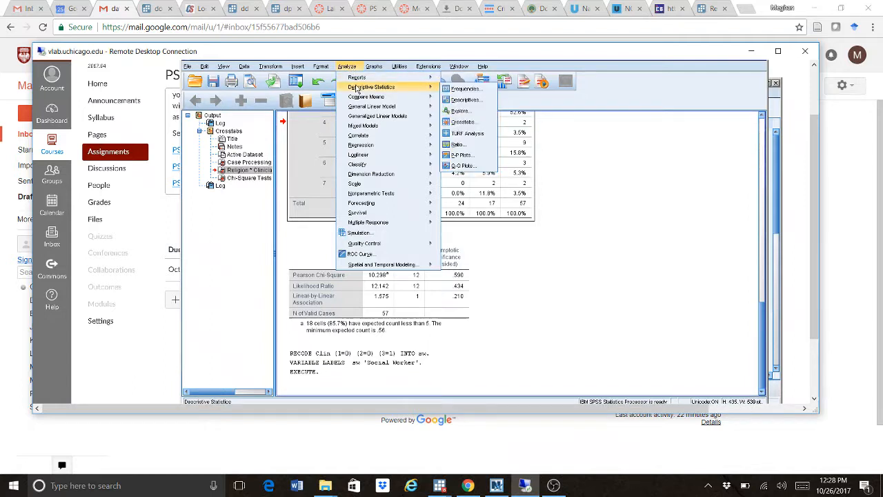
pyautogui.click(465, 124)
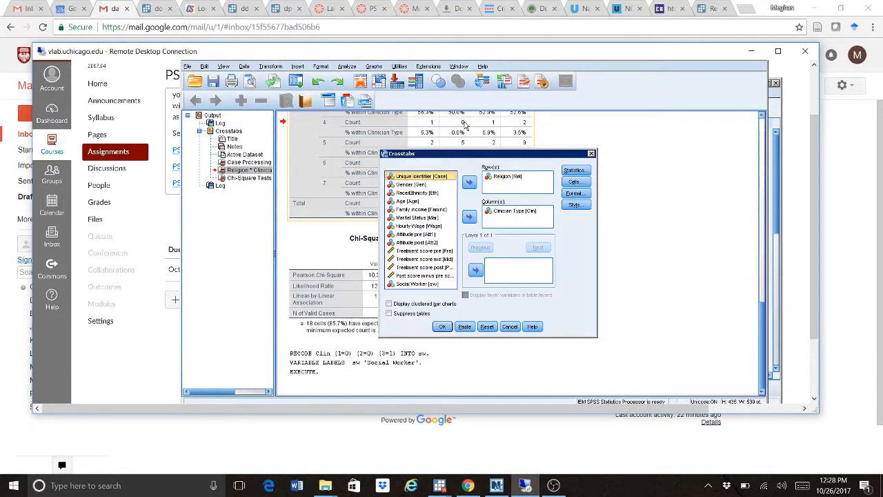
# - Replace the old variables with Clinician Type as row and Social Worker as column
pyautogui.click(509, 177)
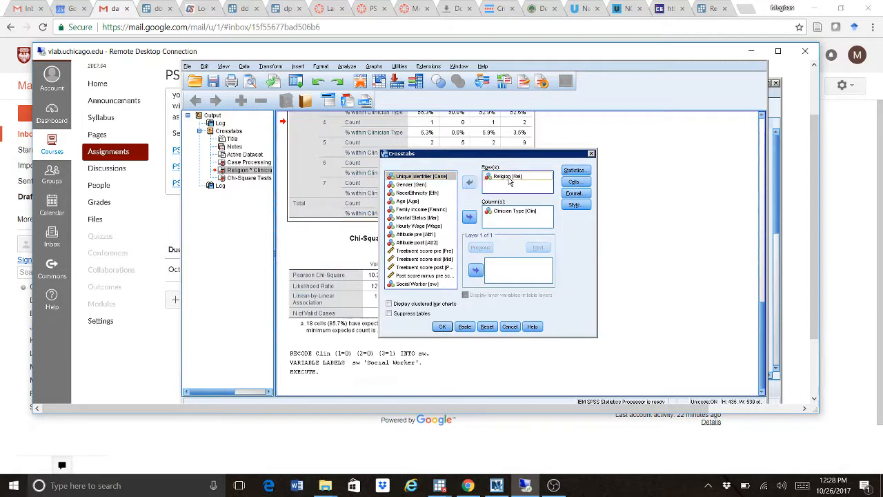
pyautogui.click(470, 183)
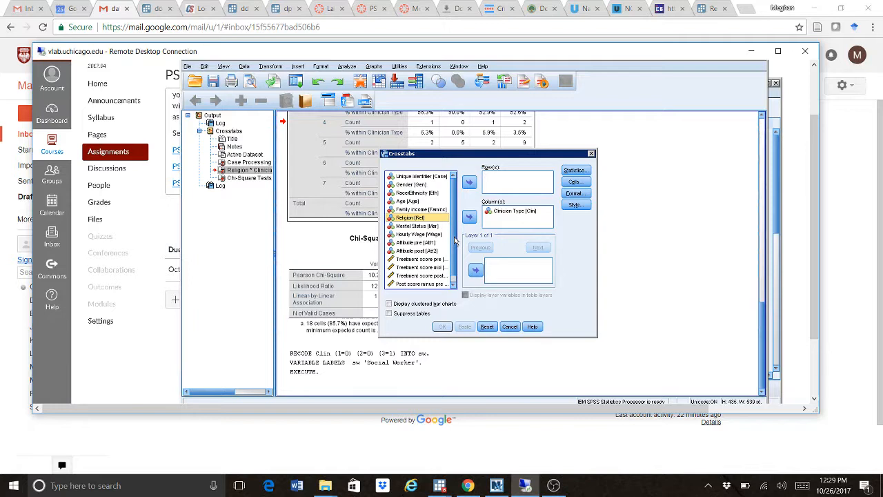
pyautogui.scroll(-1, 456, 240)
pyautogui.click(499, 213)
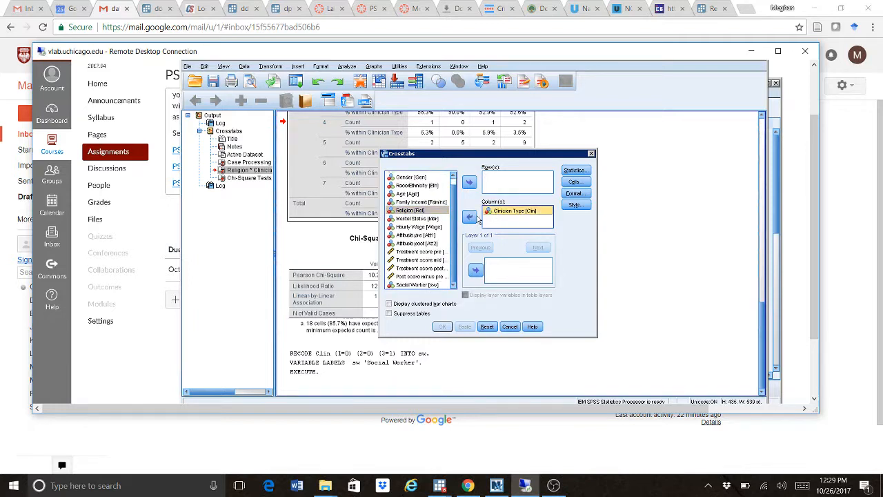
pyautogui.click(470, 217)
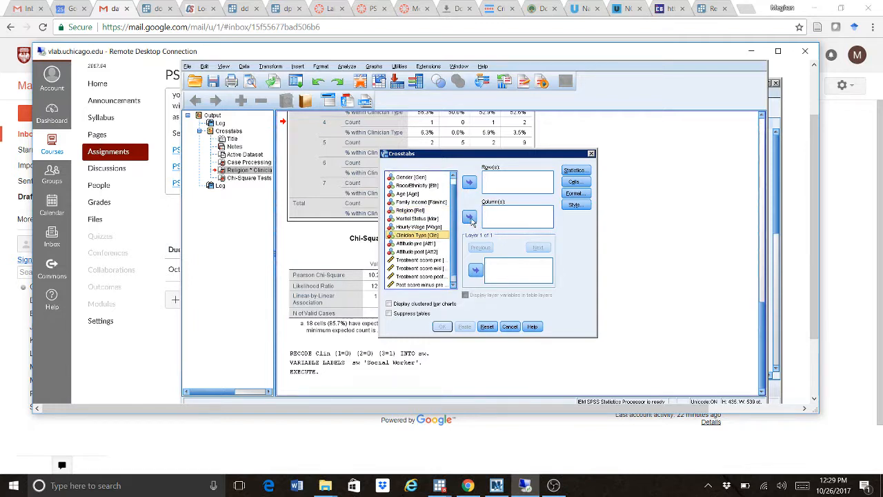
pyautogui.click(454, 284)
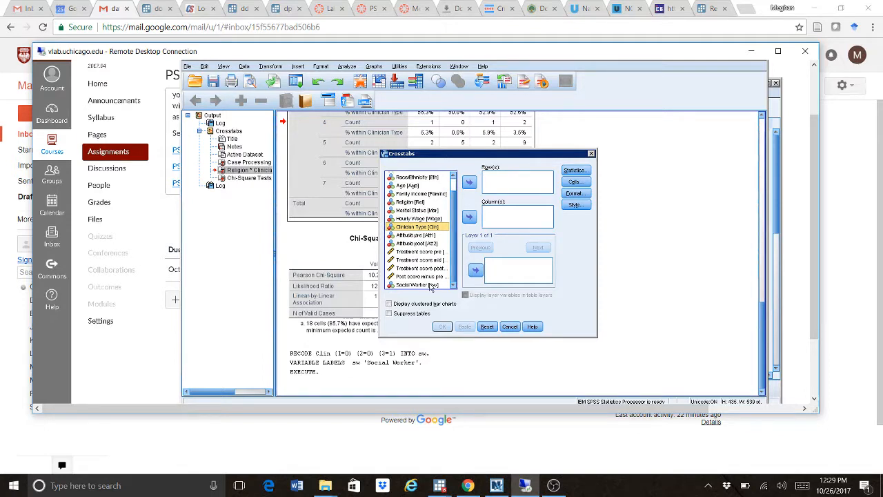
pyautogui.click(432, 286)
pyautogui.click(469, 217)
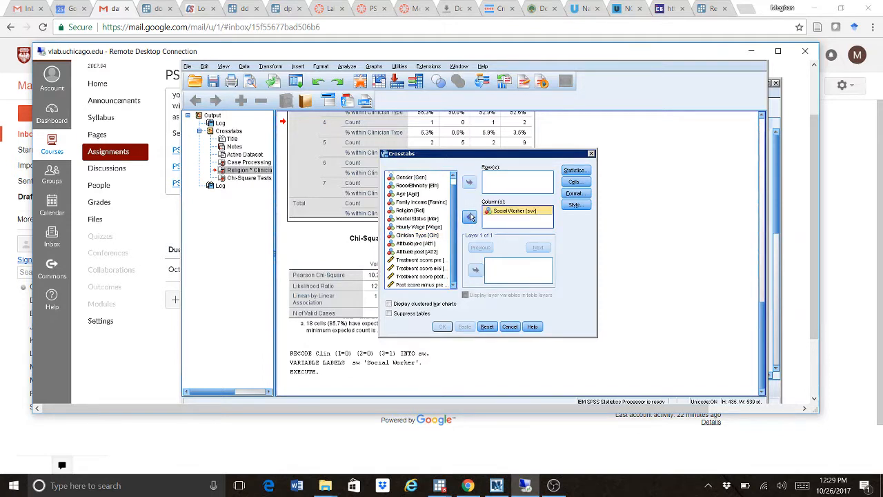
pyautogui.click(434, 236)
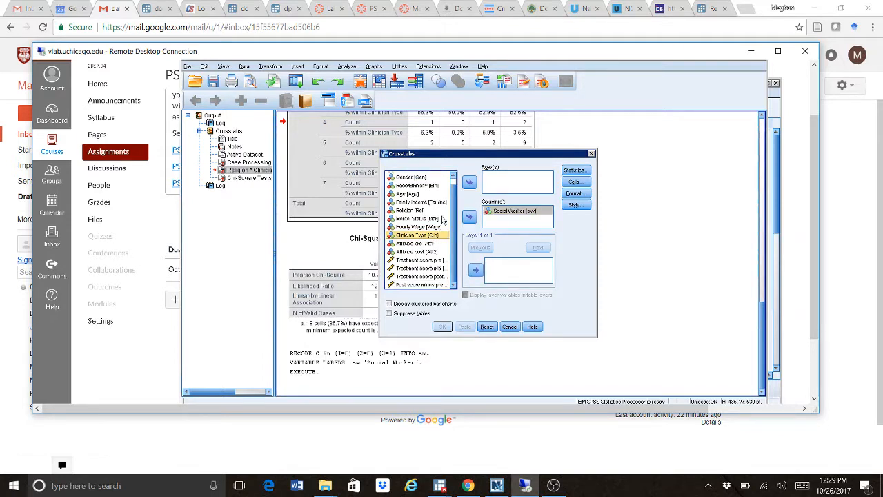
pyautogui.click(470, 183)
# - Turn off Chi-square and column percentages, then run the crosstab
pyautogui.click(582, 175)
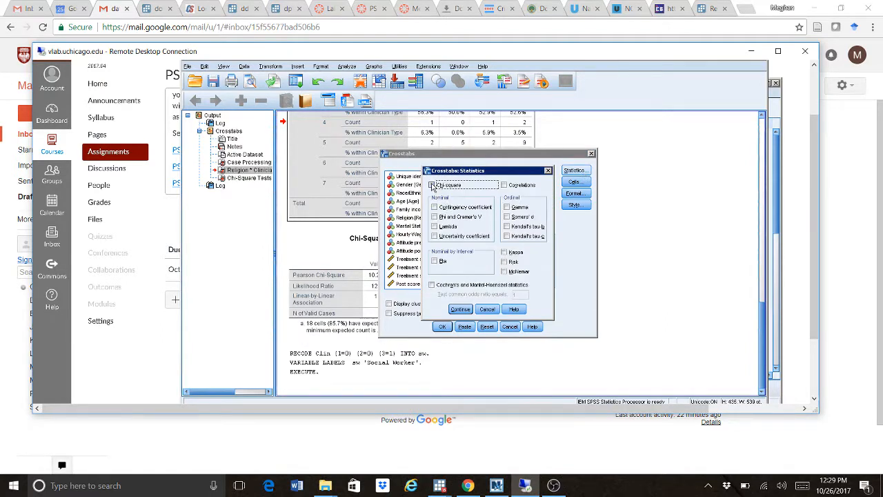
pyautogui.click(433, 186)
pyautogui.click(461, 309)
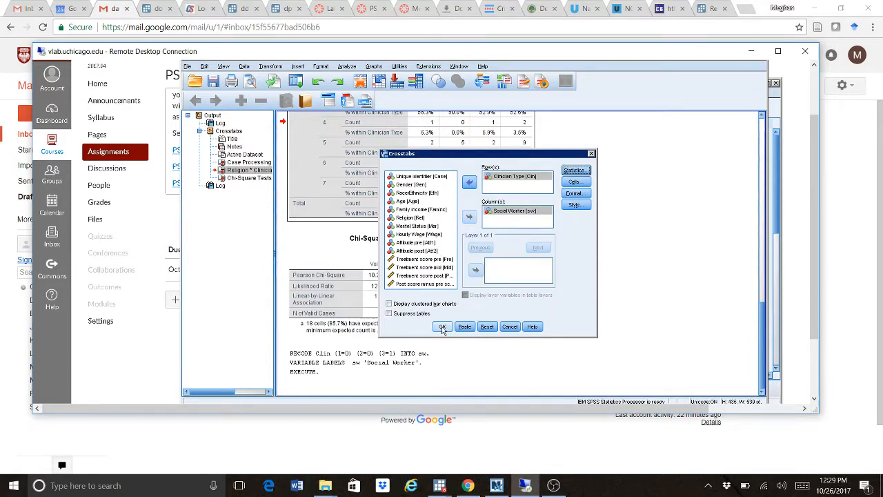
pyautogui.click(581, 182)
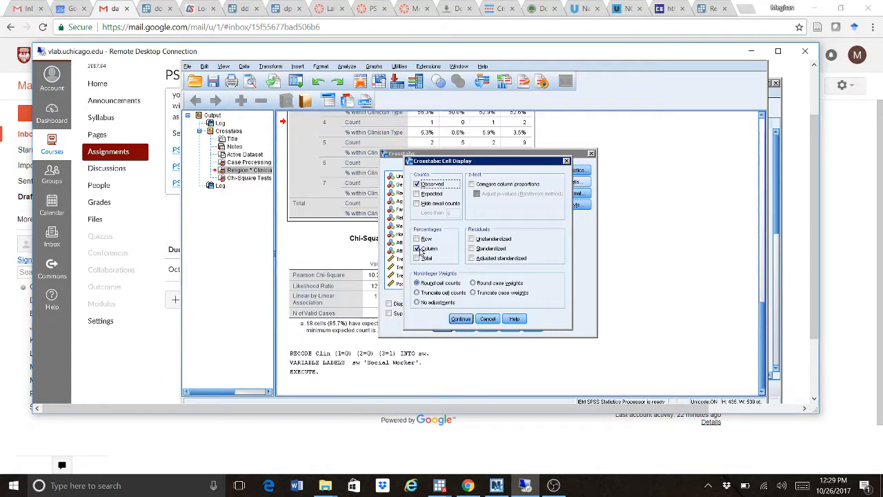
pyautogui.click(422, 251)
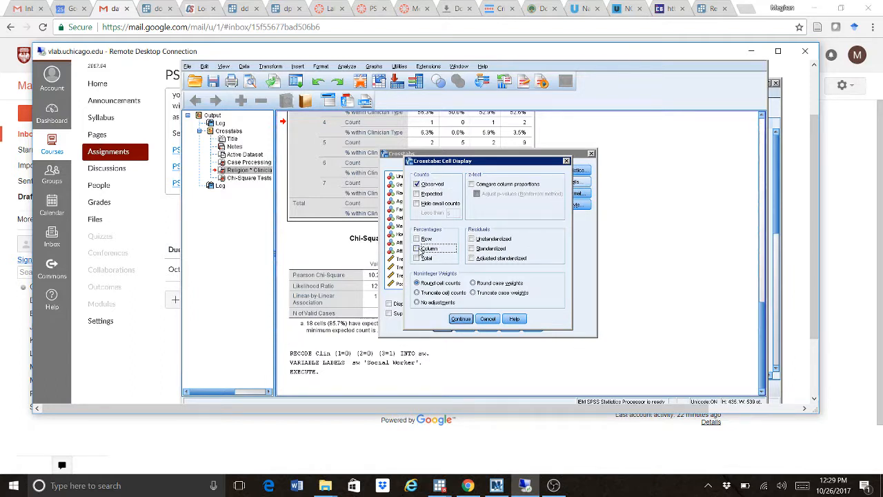
pyautogui.click(460, 319)
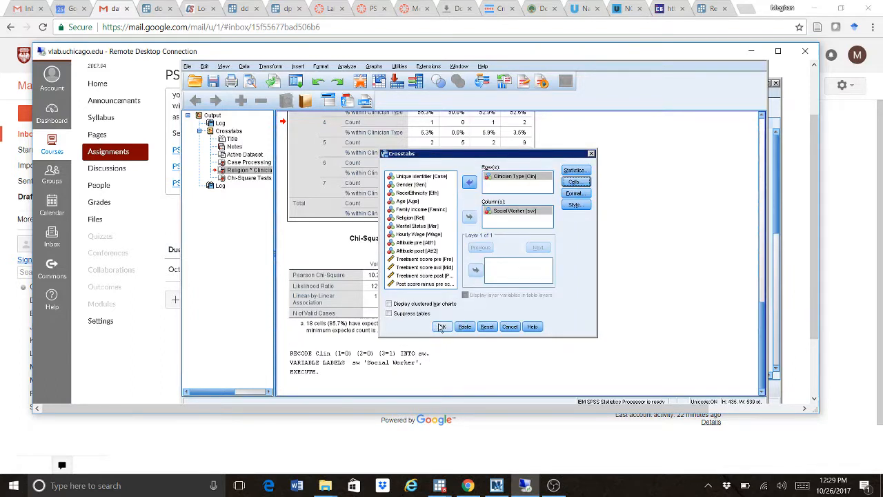
pyautogui.click(442, 327)
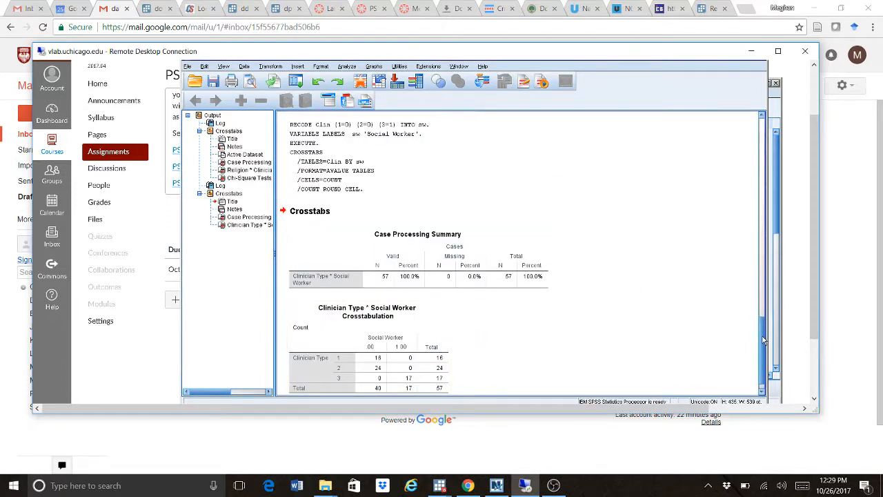
# - Review the Clinician Type by Social Worker crosstab, then open Analyze > Compare Means
pyautogui.moveTo(763, 340); pyautogui.dragTo(762, 374)
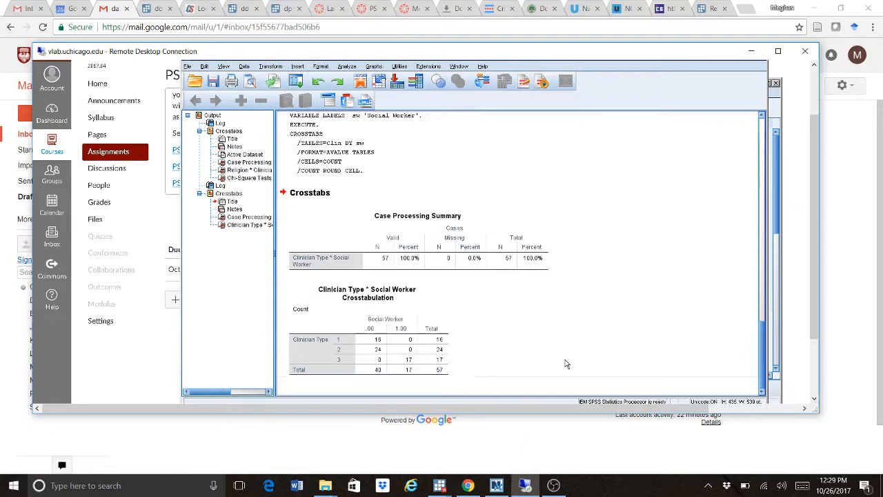
pyautogui.click(398, 351)
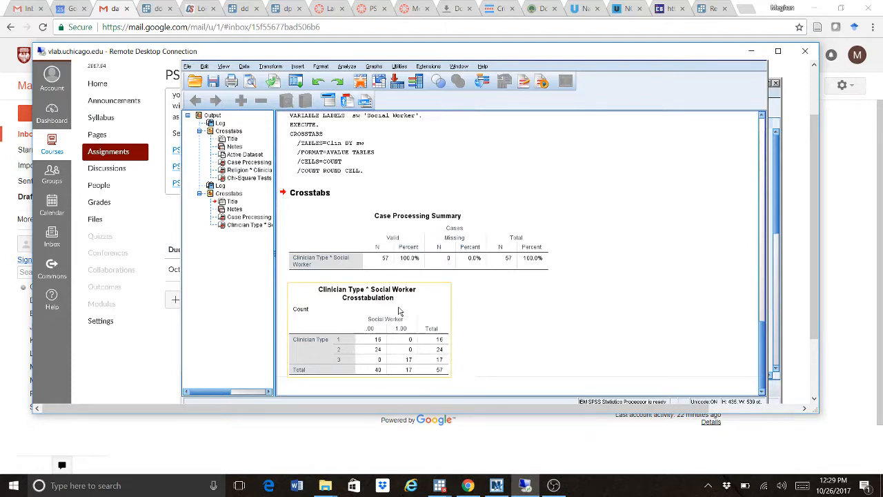
pyautogui.click(488, 306)
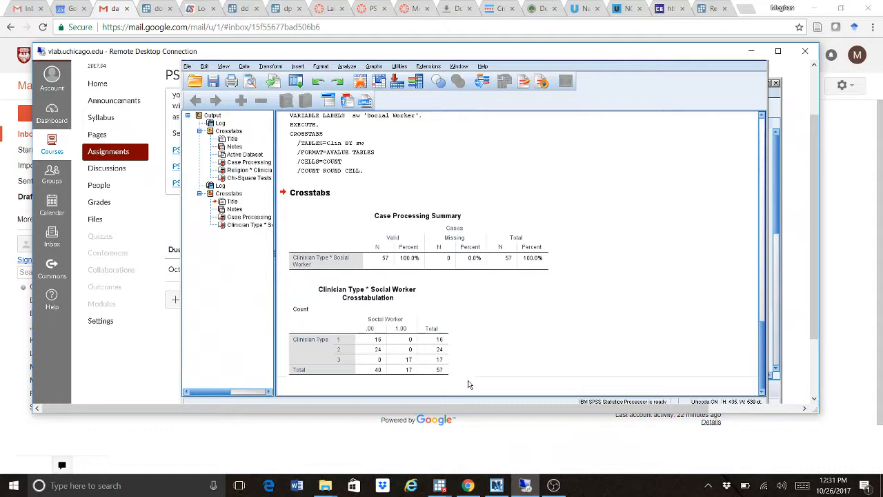
pyautogui.click(348, 67)
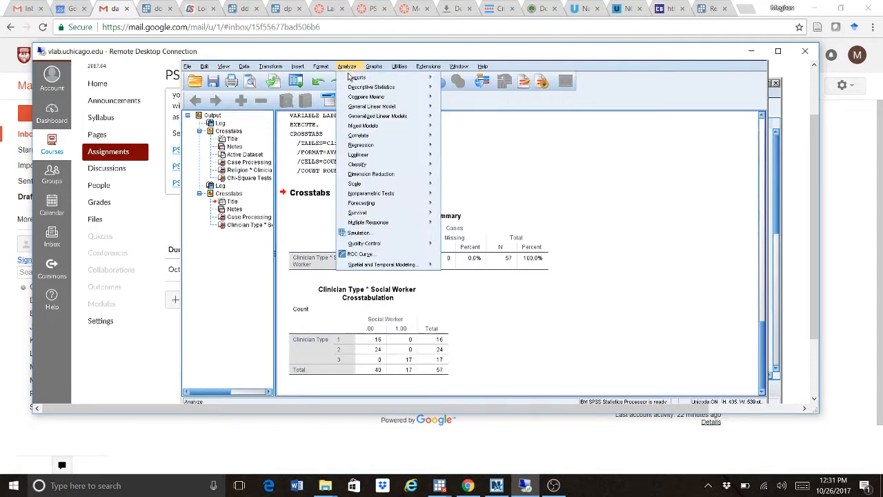
pyautogui.moveTo(354, 100)
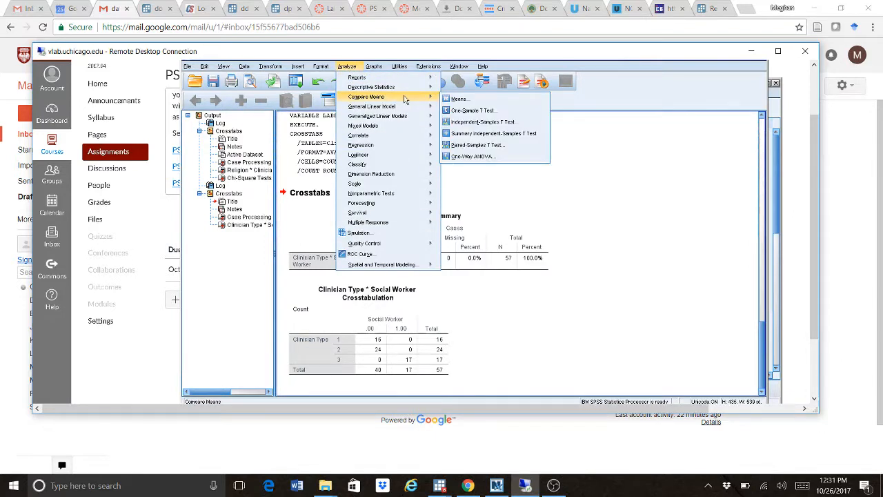
# - Run a Means report of Treatment score pre grouped by Social Worker
pyautogui.click(474, 102)
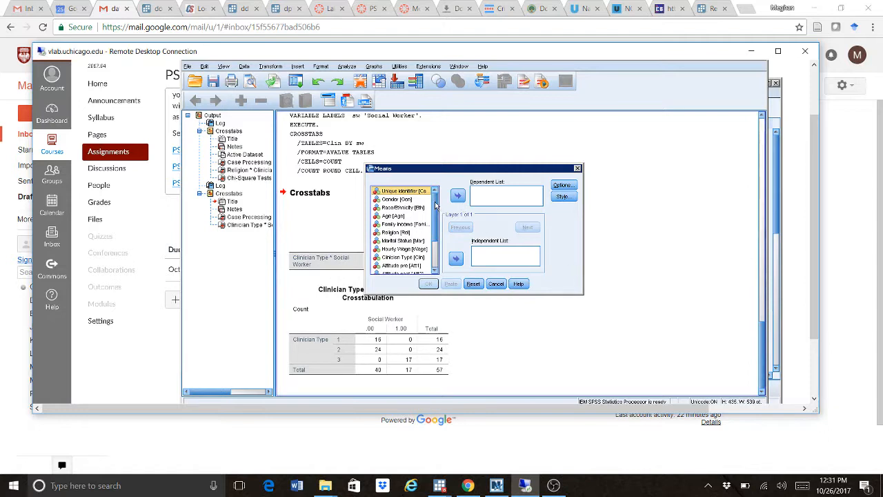
pyautogui.moveTo(436, 205); pyautogui.dragTo(435, 242)
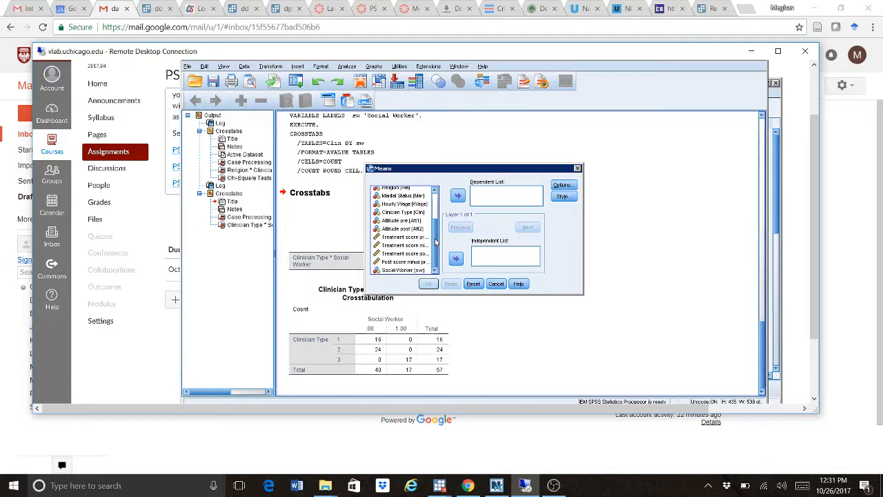
pyautogui.click(419, 237)
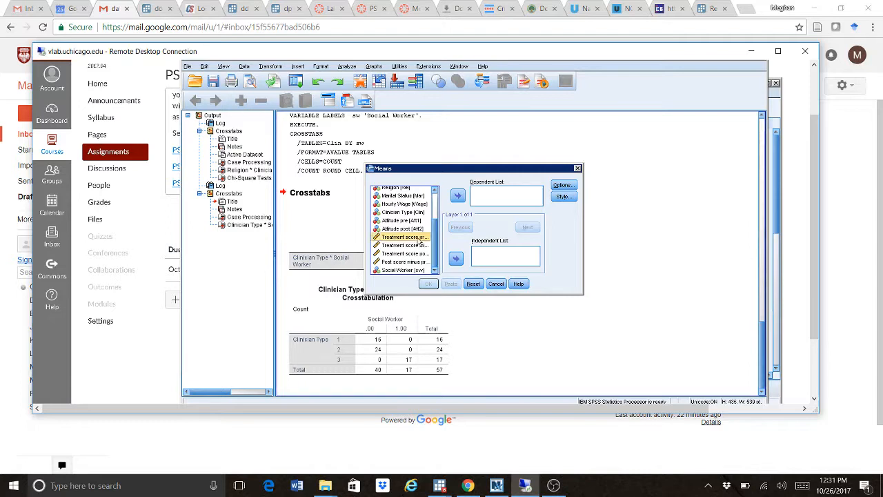
pyautogui.click(458, 198)
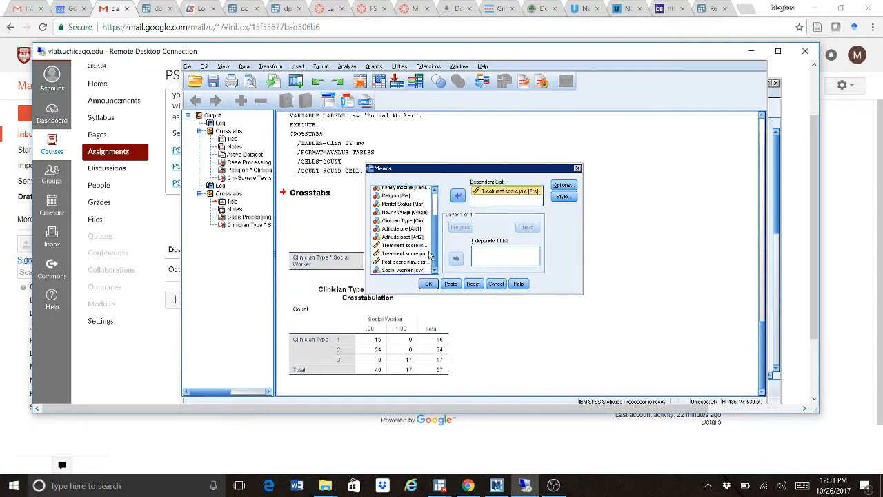
pyautogui.click(404, 271)
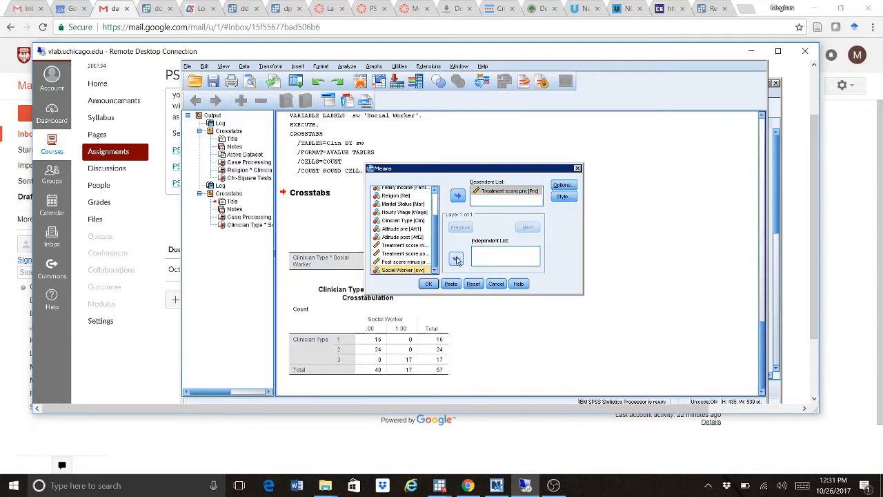
pyautogui.click(456, 259)
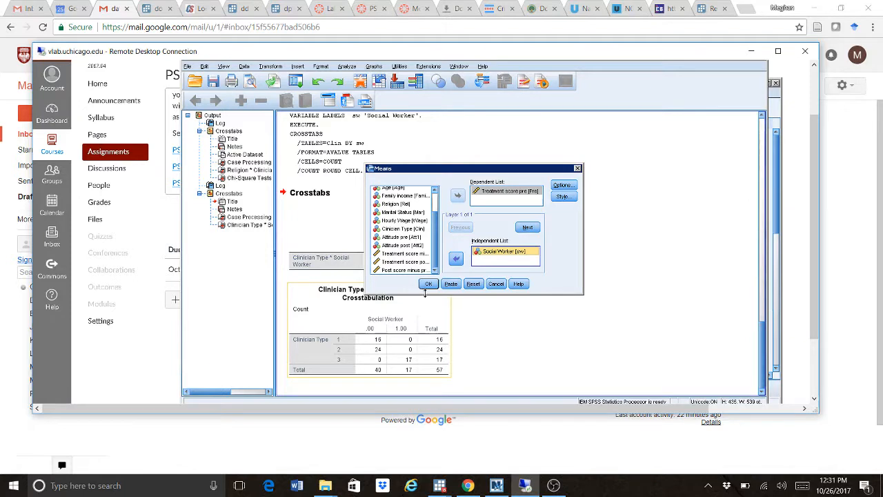
pyautogui.click(427, 285)
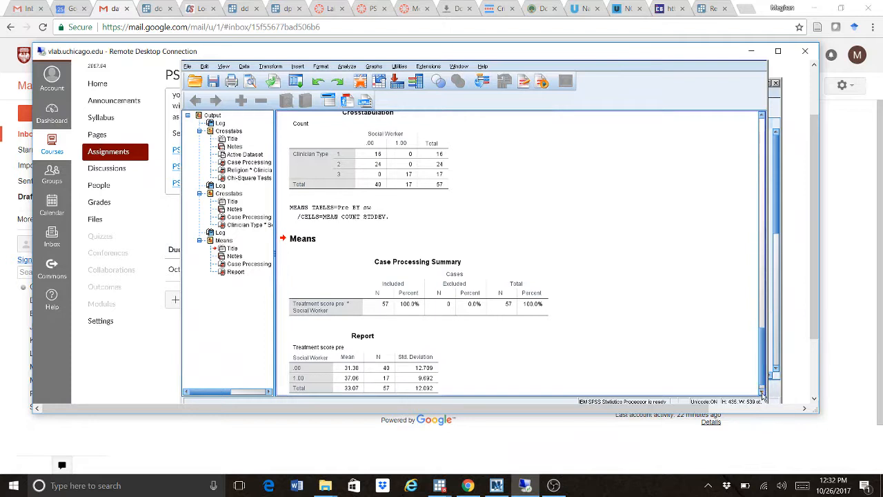
pyautogui.click(764, 395)
pyautogui.click(436, 350)
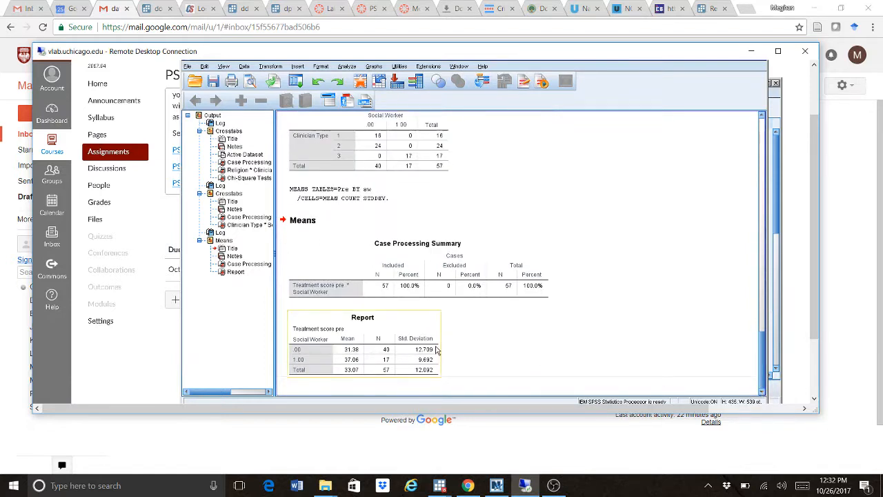
pyautogui.click(445, 363)
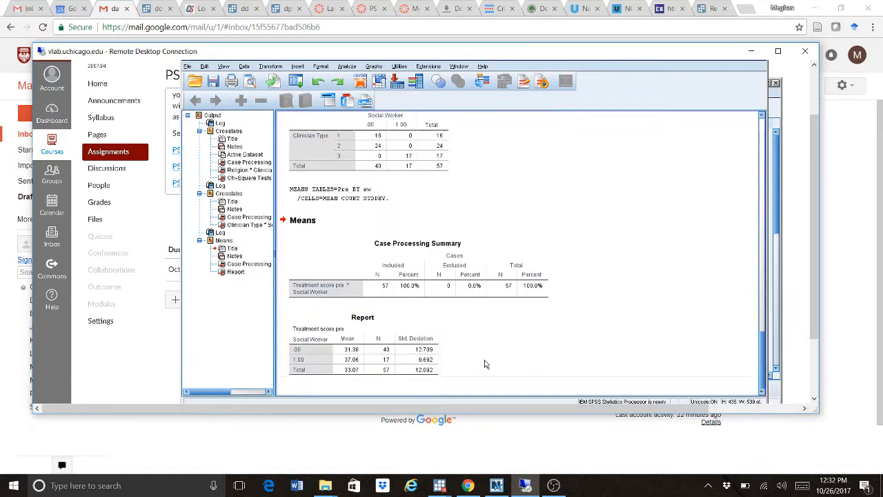
pyautogui.click(378, 354)
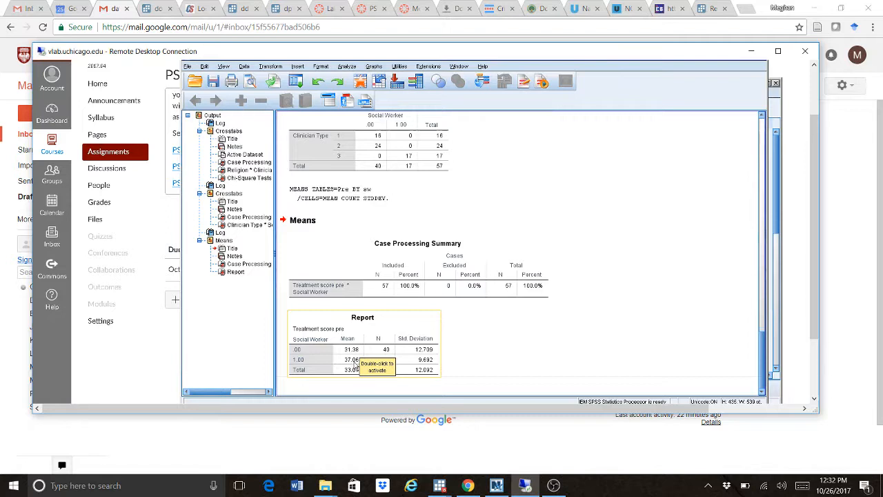
pyautogui.click(428, 397)
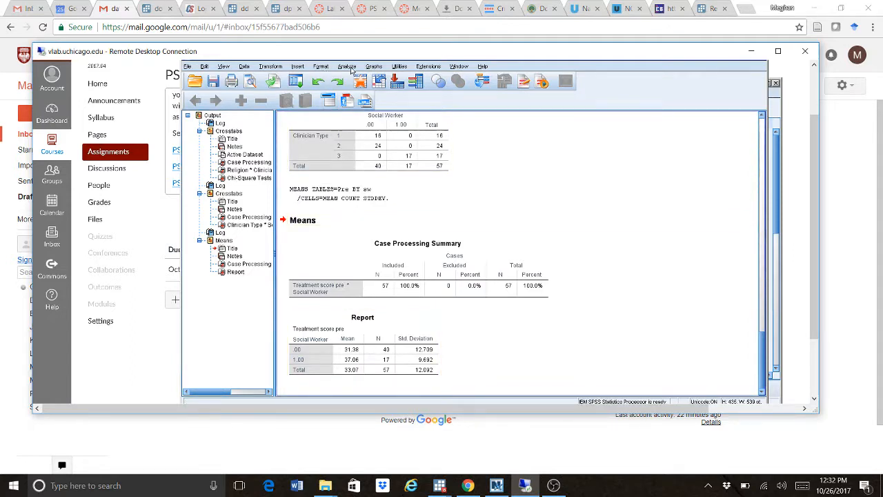
# - Run a one-sample t-test of Treatment score pre with test value 33.1
pyautogui.click(350, 68)
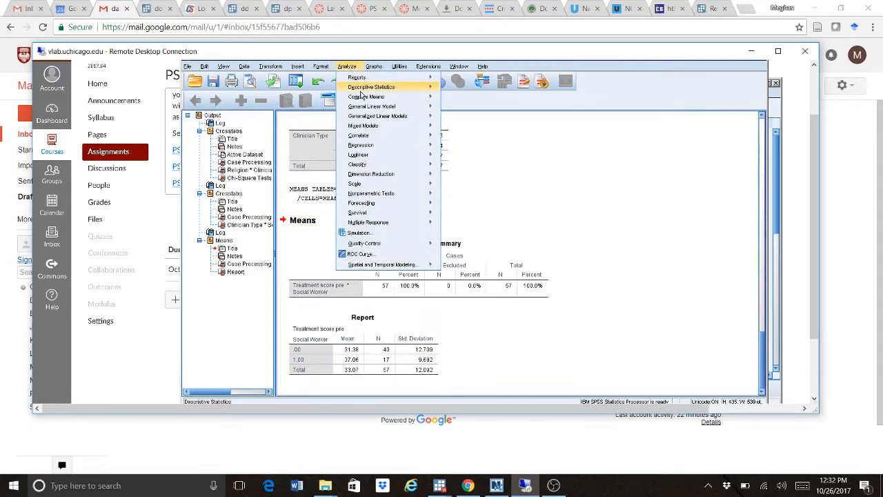
pyautogui.moveTo(364, 100)
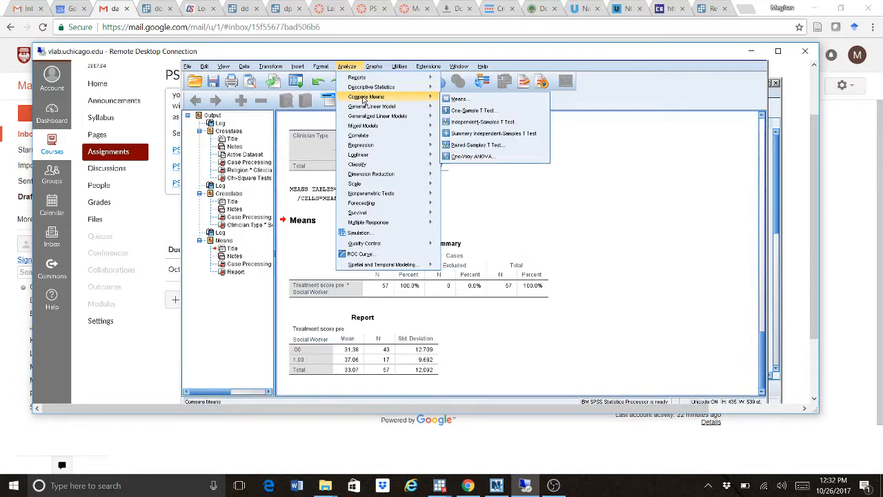
pyautogui.click(467, 111)
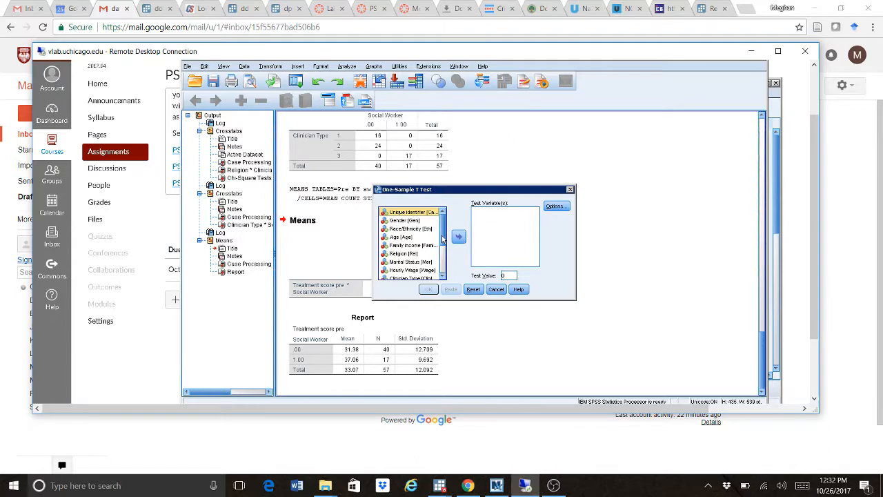
pyautogui.scroll(-1, 442, 247)
pyautogui.scroll(-3, 441, 247)
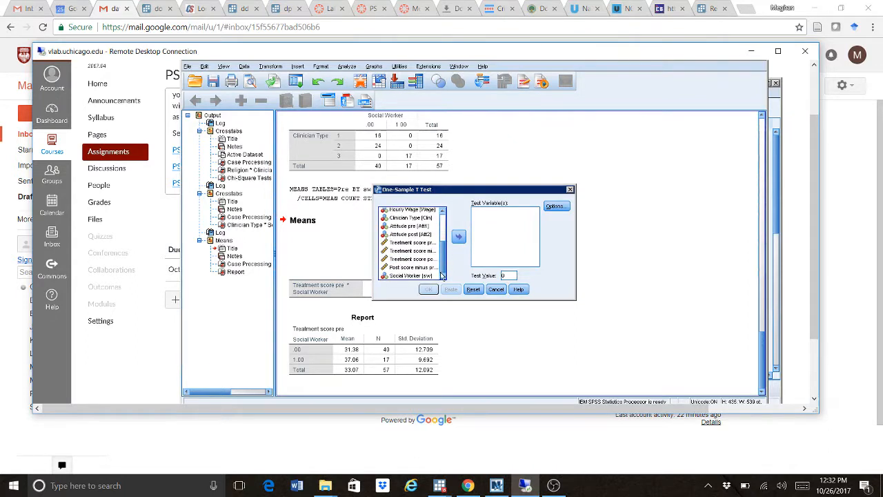
pyautogui.click(413, 243)
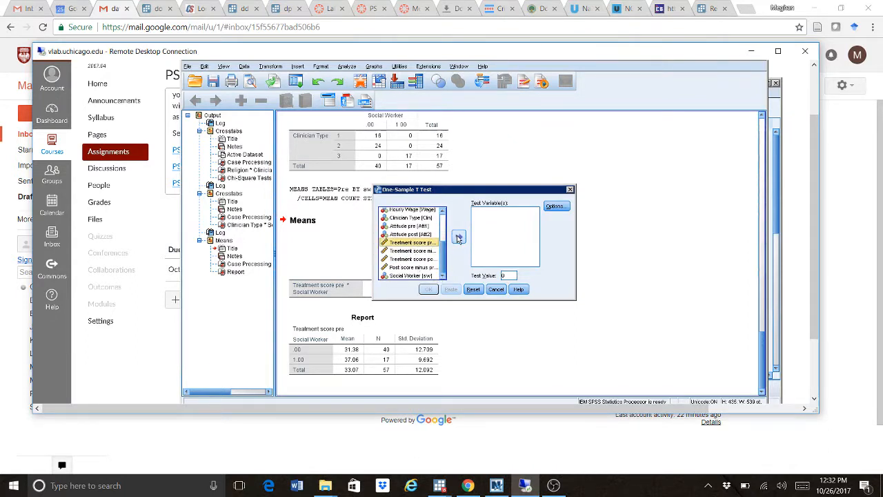
pyautogui.click(458, 237)
pyautogui.doubleClick(511, 275)
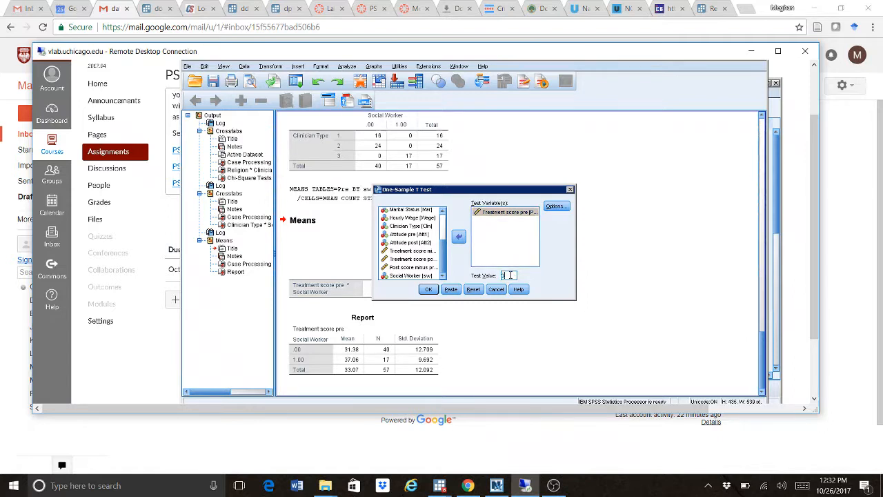
pyautogui.write('33.1')
pyautogui.click(429, 290)
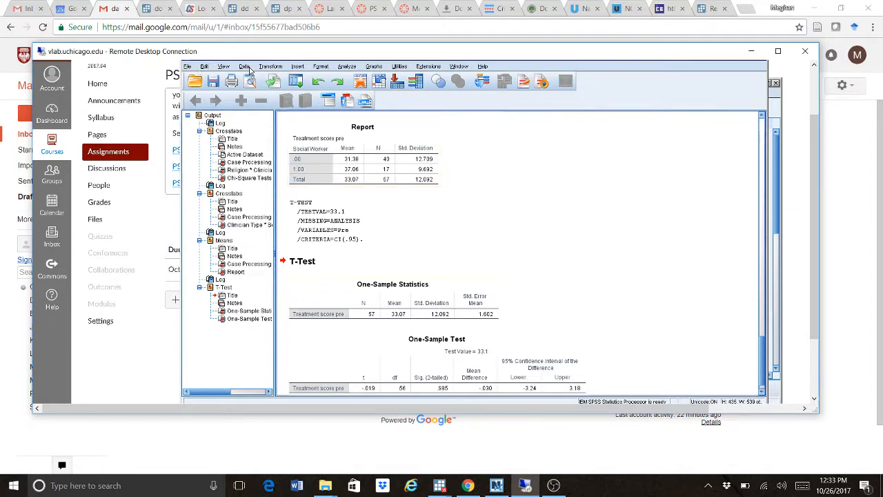
# - Filter the data through Select Cases with the If condition sw=1
pyautogui.click(245, 66)
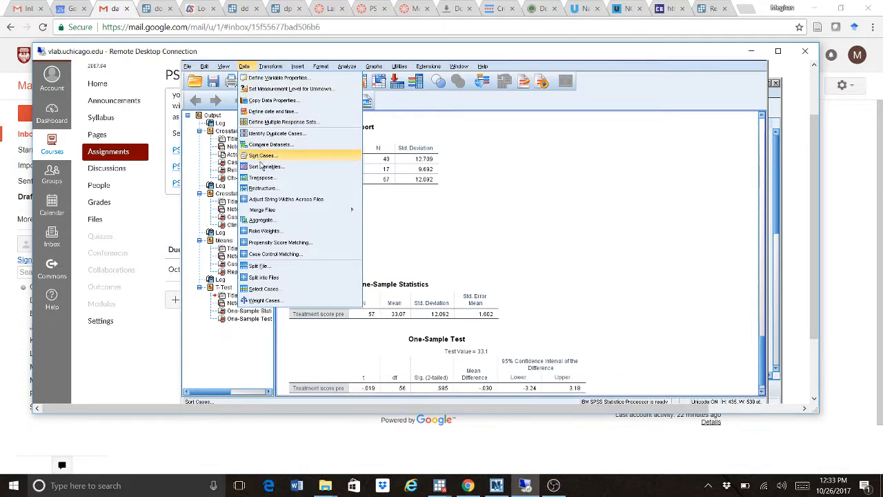
pyautogui.moveTo(271, 215)
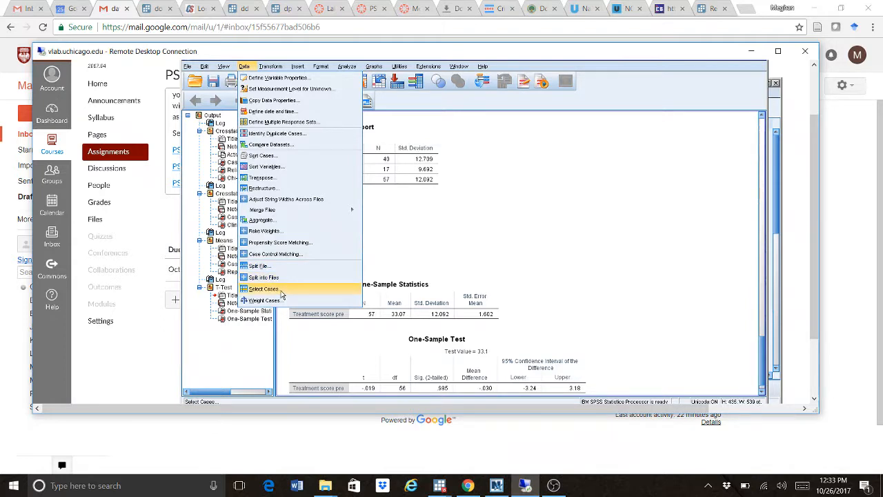
pyautogui.click(264, 289)
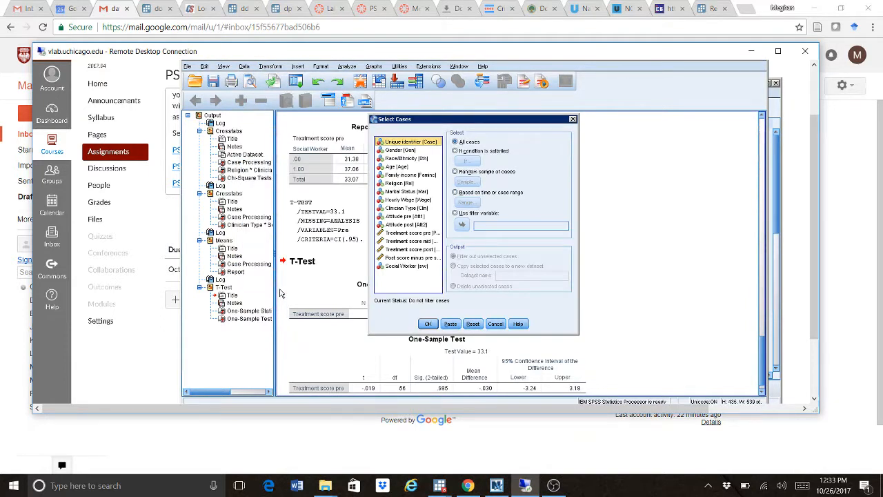
pyautogui.click(458, 152)
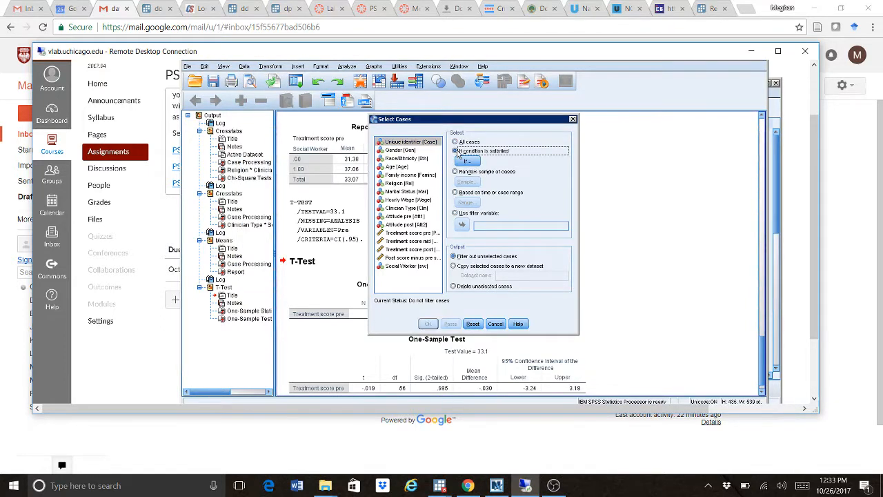
pyautogui.click(471, 161)
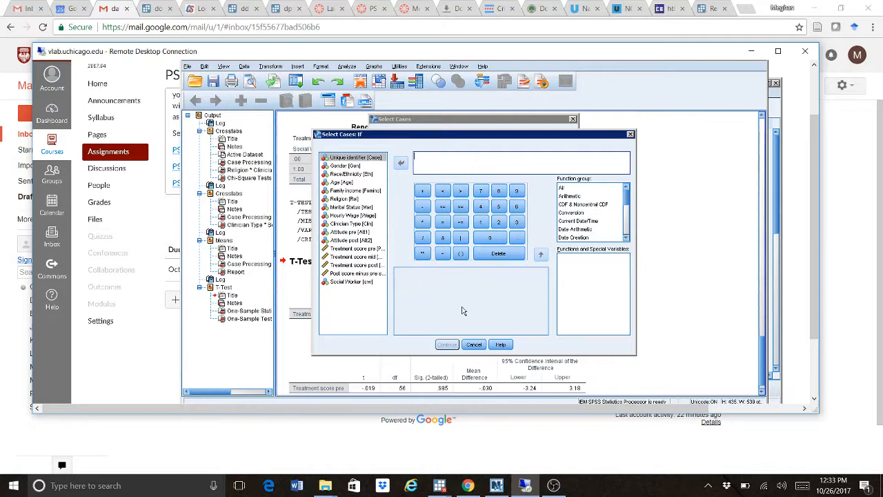
pyautogui.click(474, 344)
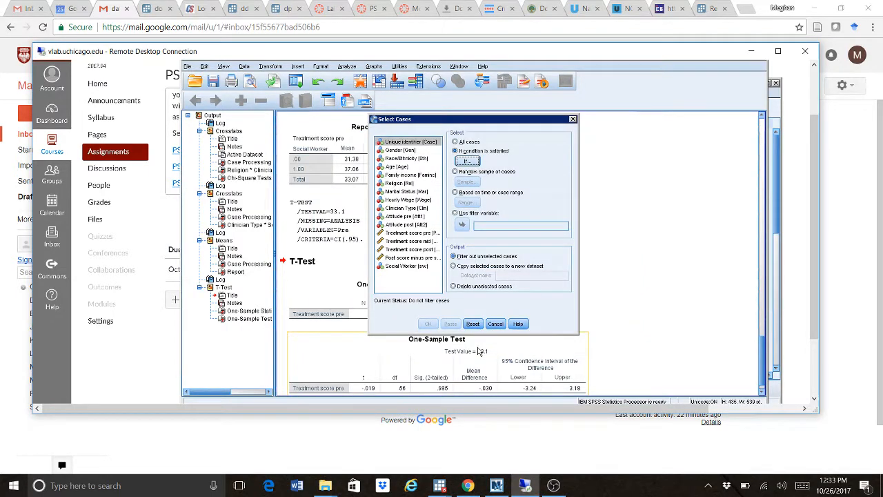
pyautogui.click(466, 161)
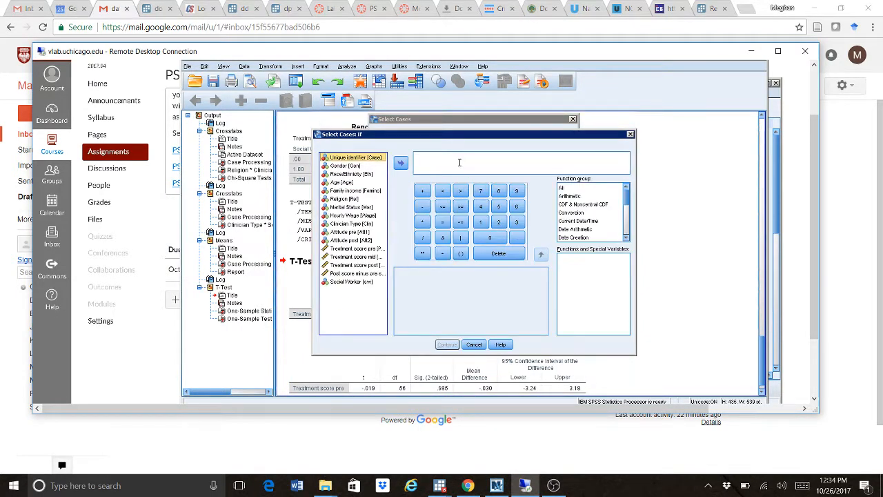
pyautogui.click(350, 282)
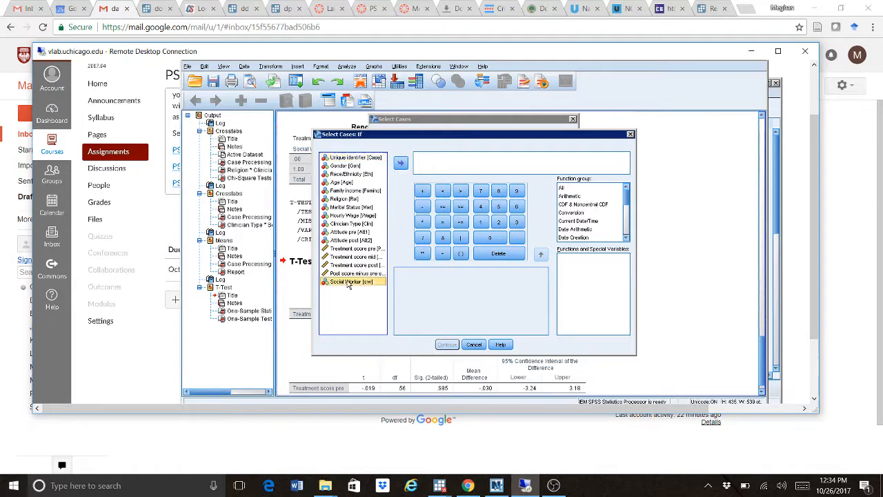
pyautogui.click(400, 163)
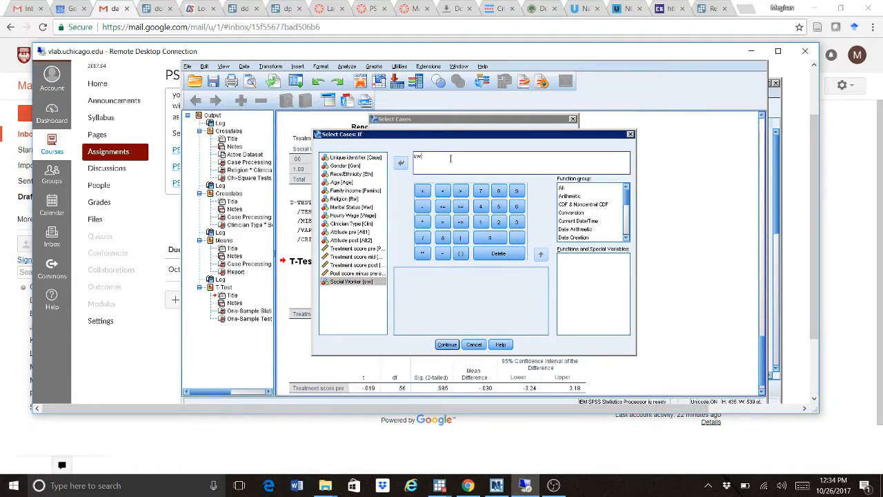
pyautogui.write('=1')
pyautogui.click(447, 345)
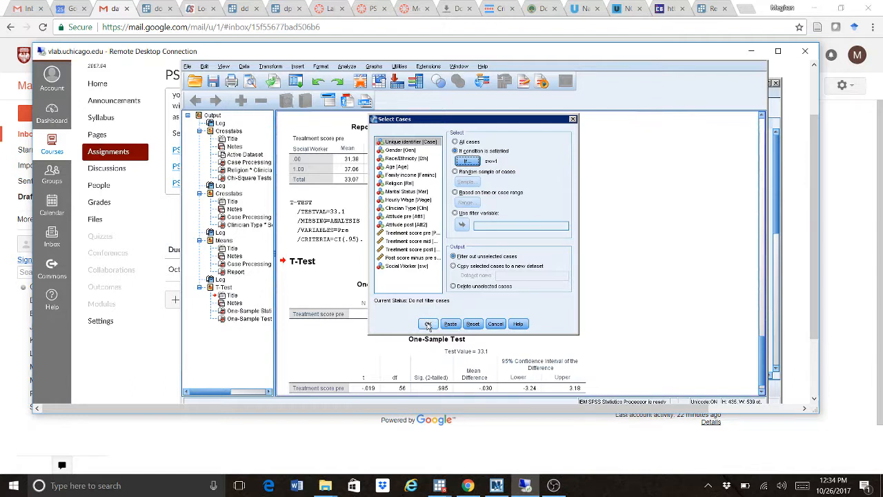
pyautogui.click(428, 324)
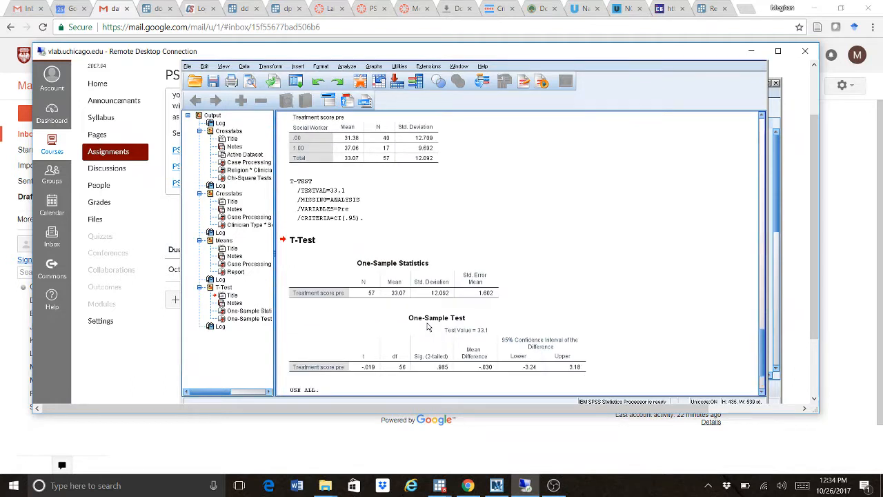
# - Rerun the one-sample t-test of Treatment score pre against 33.1 on the sw=1 cases
pyautogui.click(344, 66)
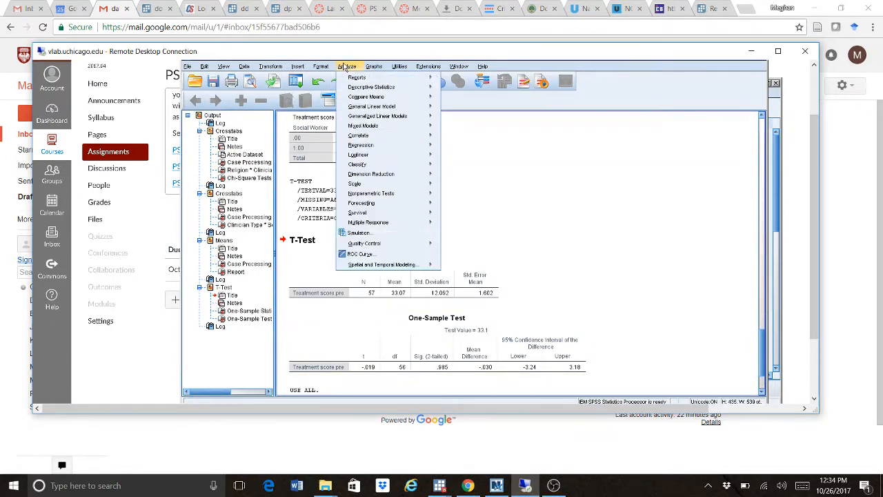
pyautogui.moveTo(361, 97)
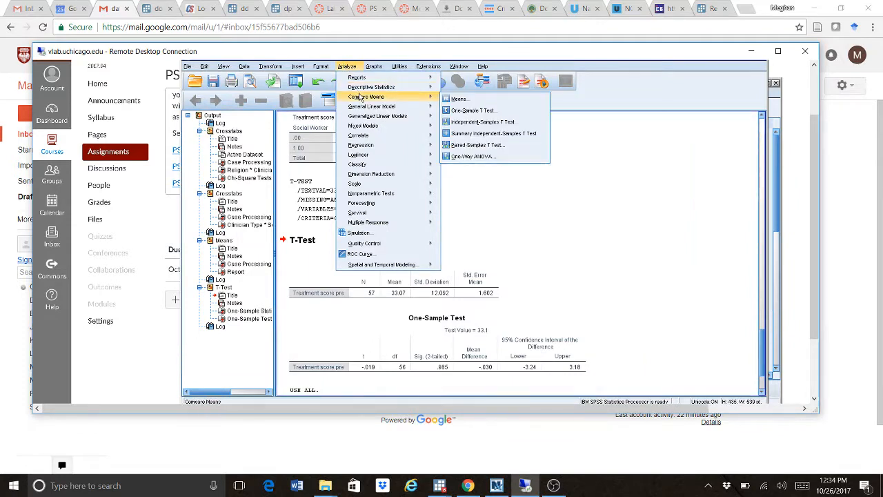
pyautogui.click(472, 111)
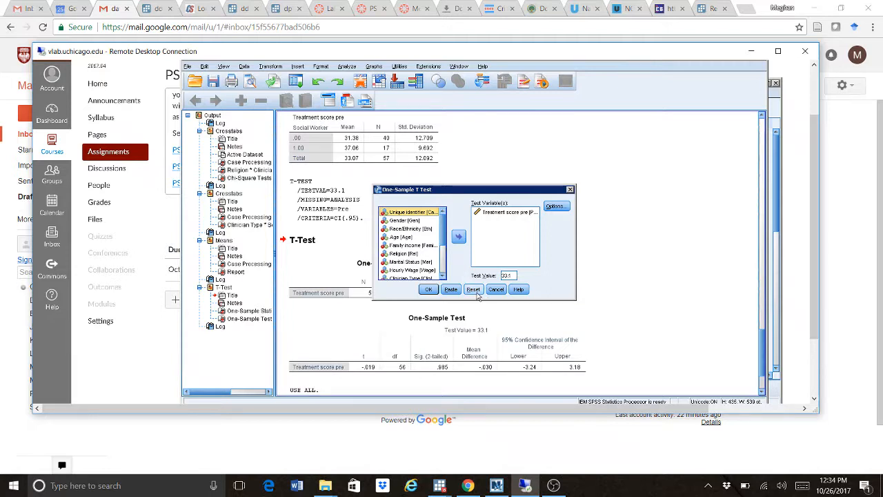
pyautogui.click(429, 290)
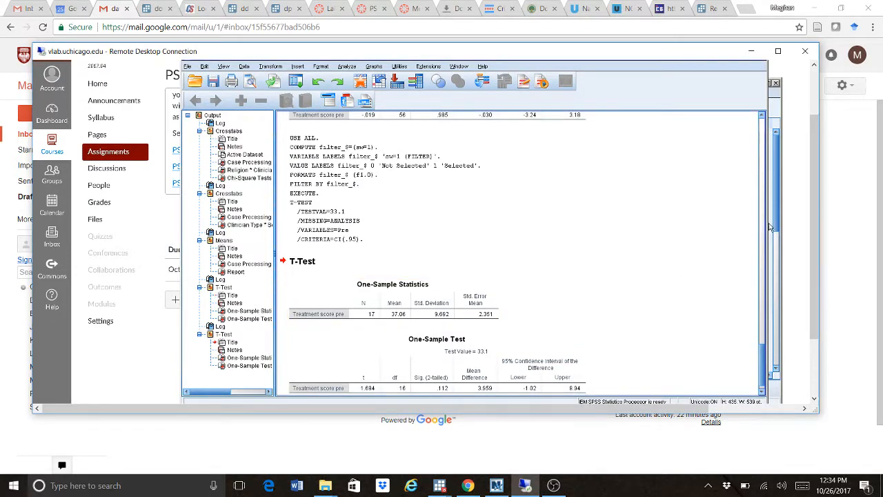
pyautogui.moveTo(763, 353); pyautogui.dragTo(764, 382)
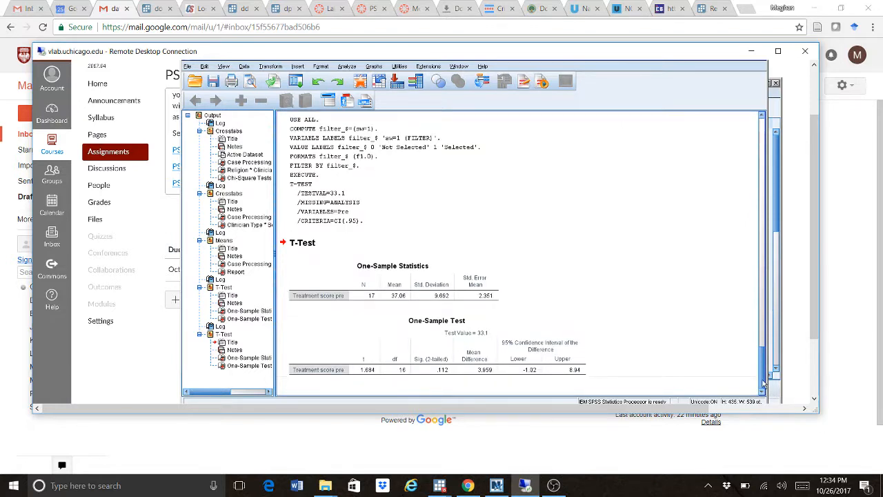
pyautogui.click(468, 374)
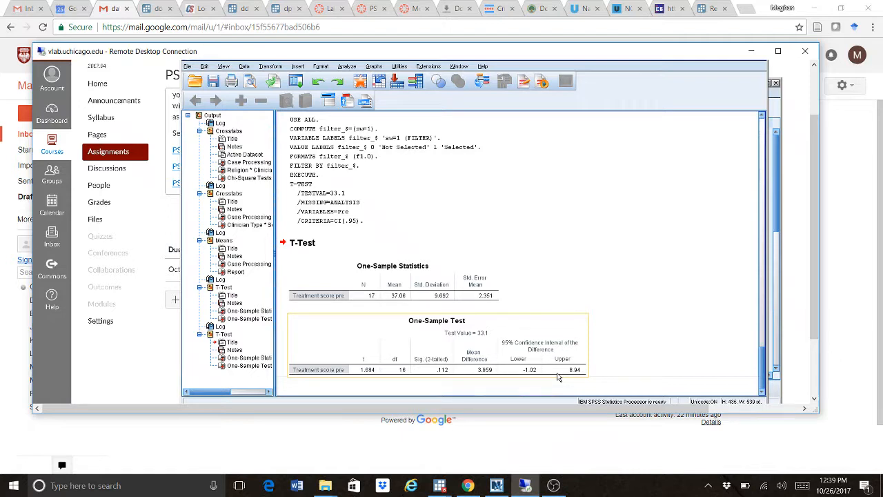
# - Deselect the One-Sample Test table and bring up the Data menu
pyautogui.click(630, 376)
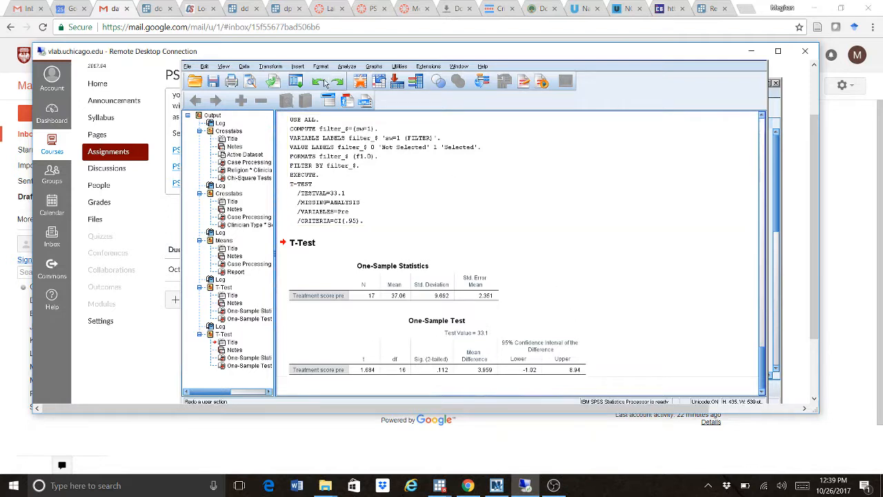
pyautogui.click(245, 67)
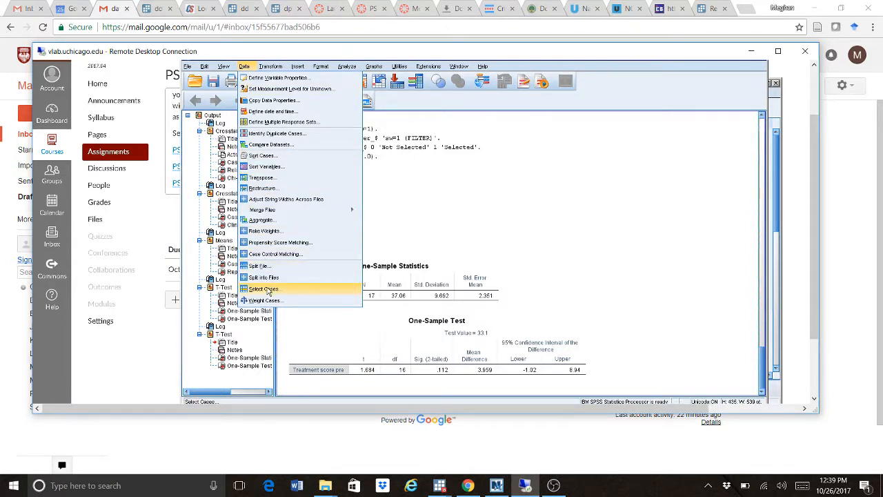
# - Switch Select Cases back to all cases, turning the sw=1 filter off
pyautogui.click(268, 290)
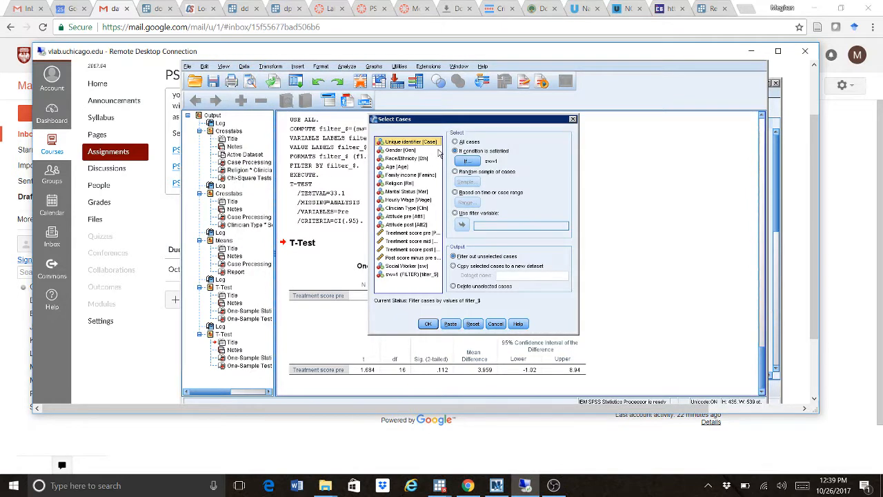
pyautogui.click(457, 142)
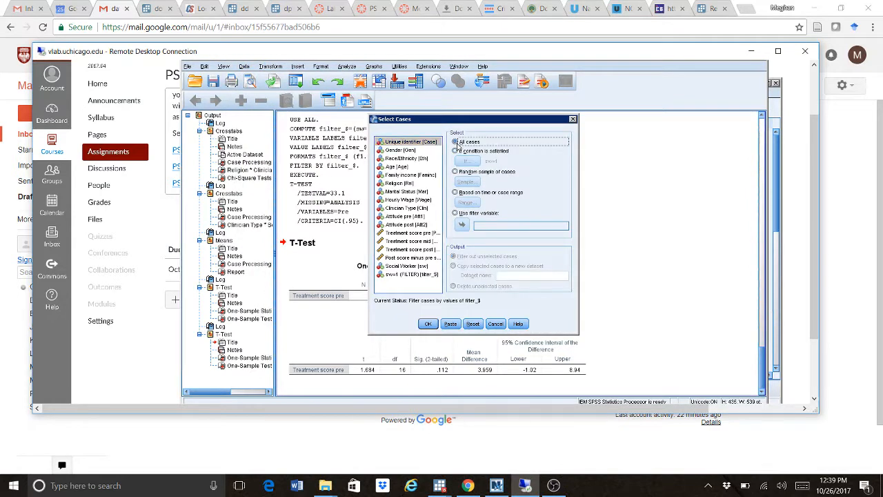
pyautogui.click(428, 324)
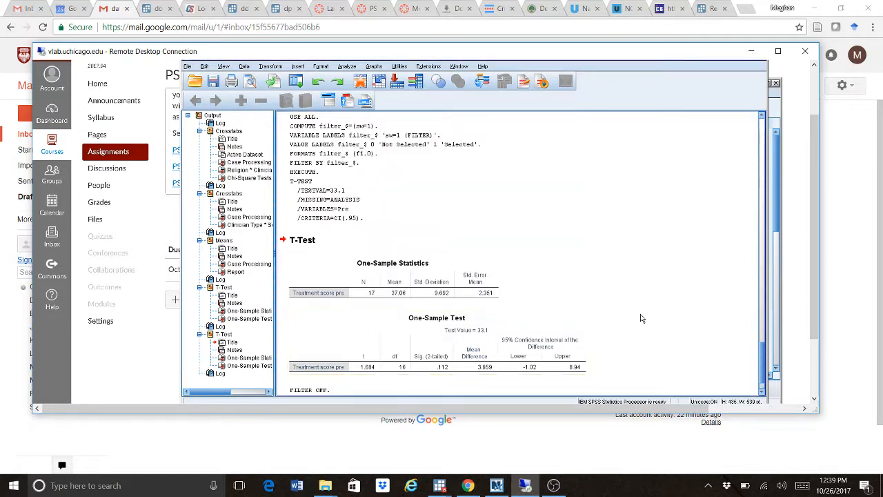
pyautogui.moveTo(762, 371); pyautogui.dragTo(762, 378)
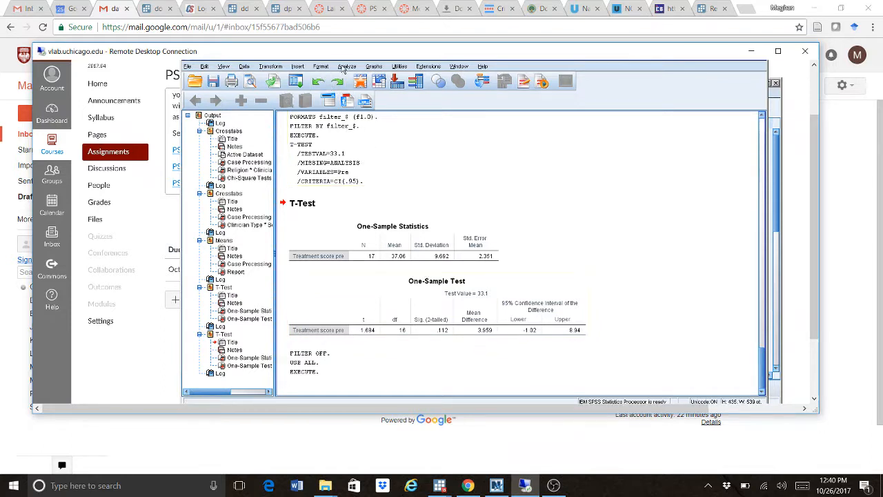
# - Start an Independent-Samples T Test testing Treatment score pre with sw as grouping variable
pyautogui.click(346, 66)
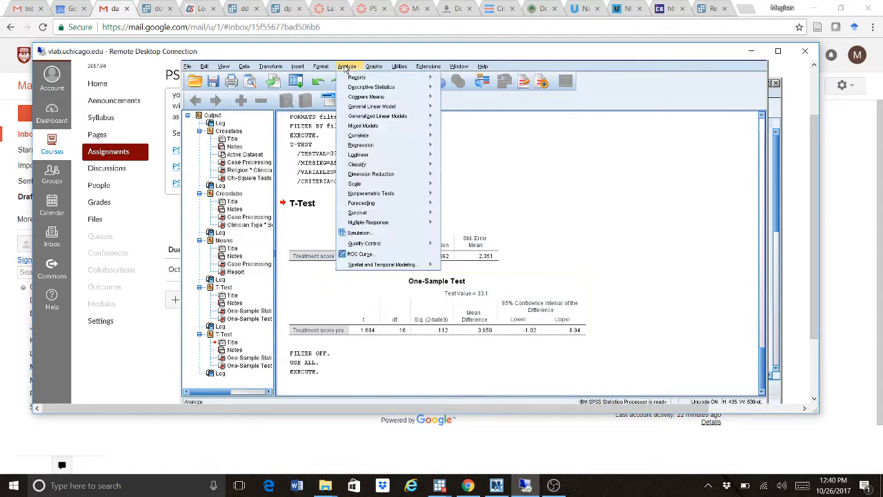
pyautogui.moveTo(350, 98)
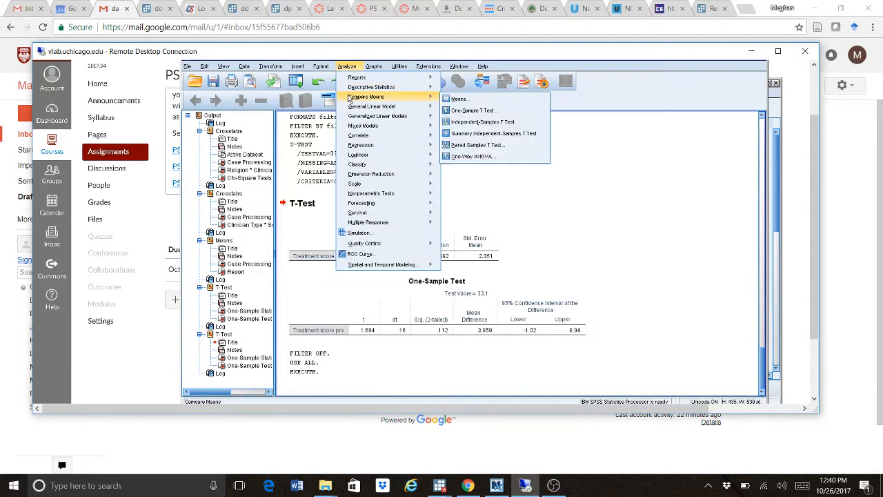
pyautogui.click(478, 123)
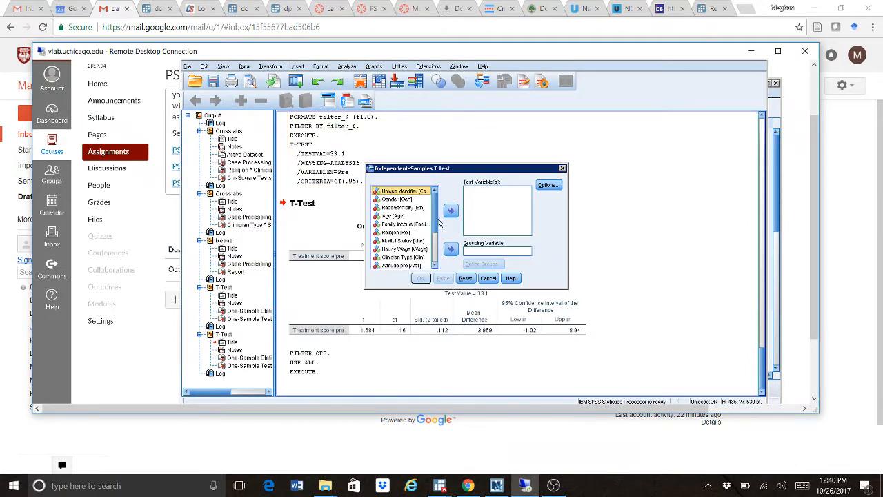
pyautogui.moveTo(435, 225); pyautogui.dragTo(436, 256)
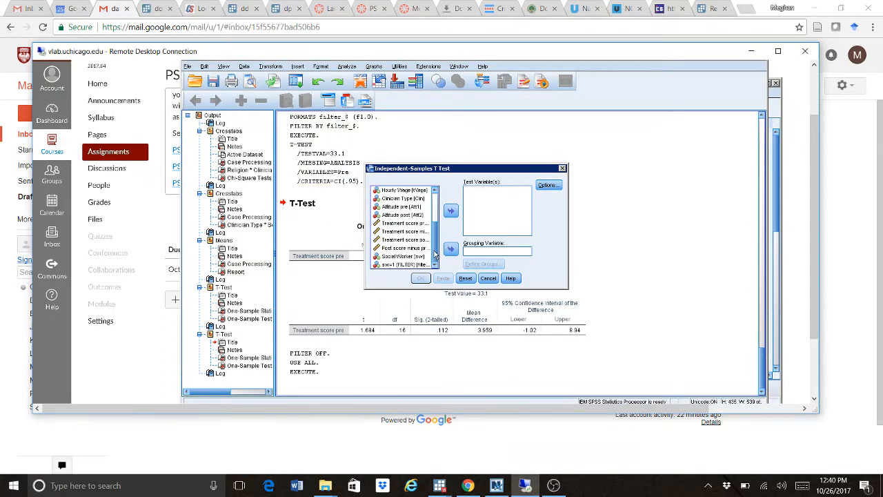
pyautogui.click(426, 224)
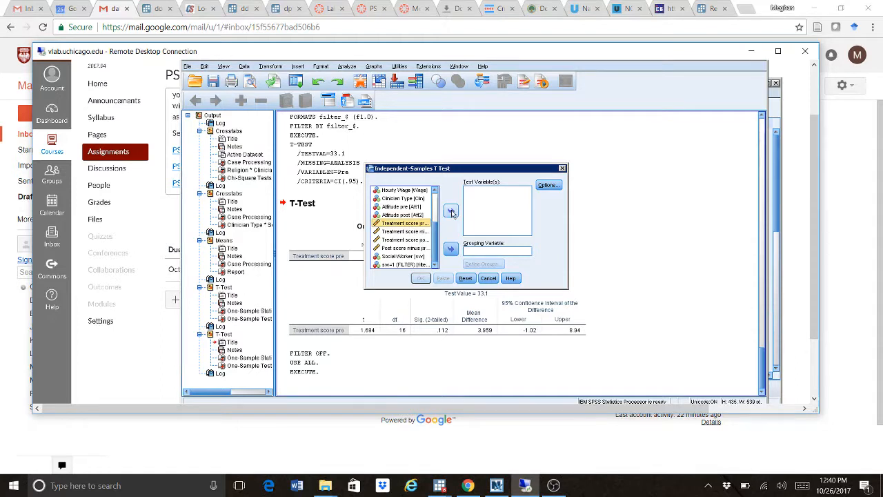
pyautogui.click(451, 212)
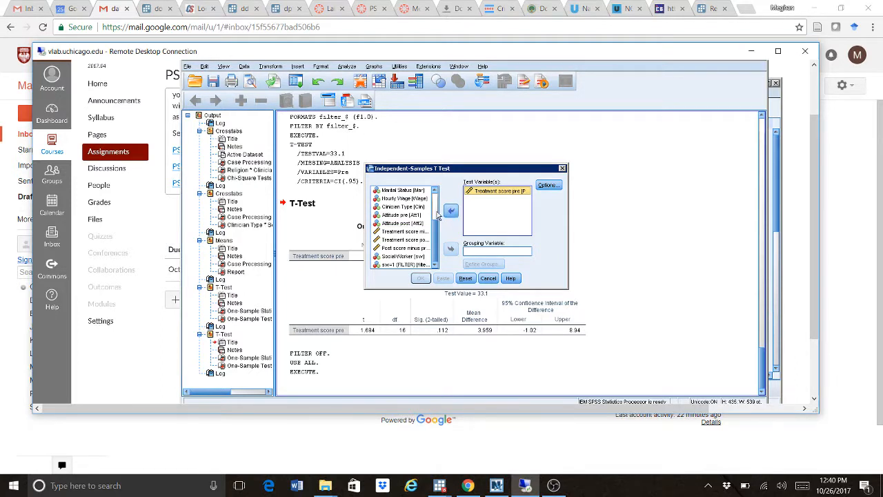
pyautogui.scroll(2, 435, 222)
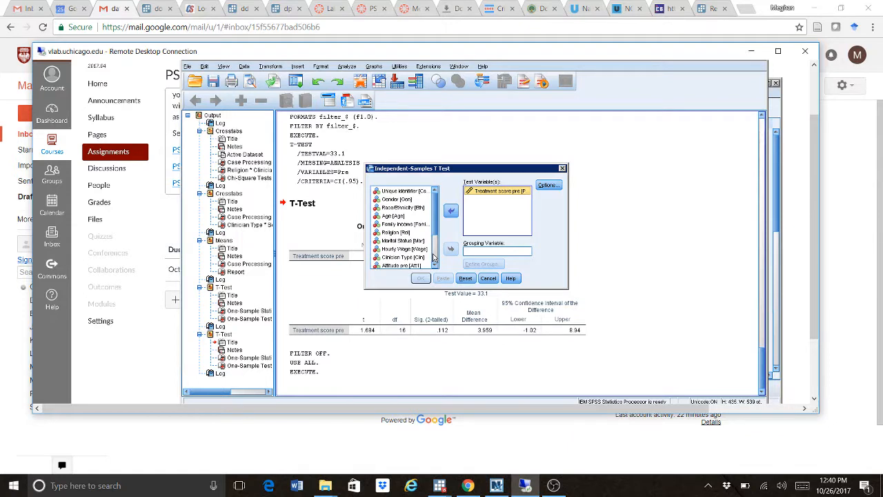
pyautogui.scroll(-3, 435, 227)
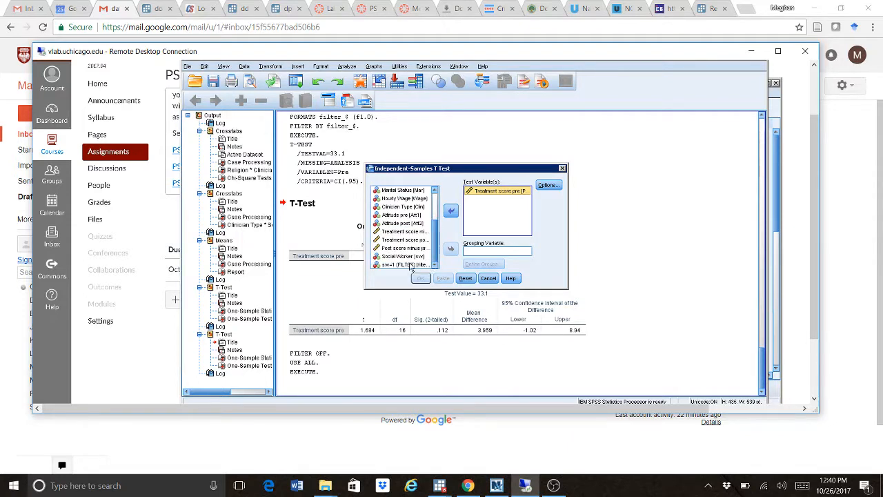
pyautogui.click(403, 256)
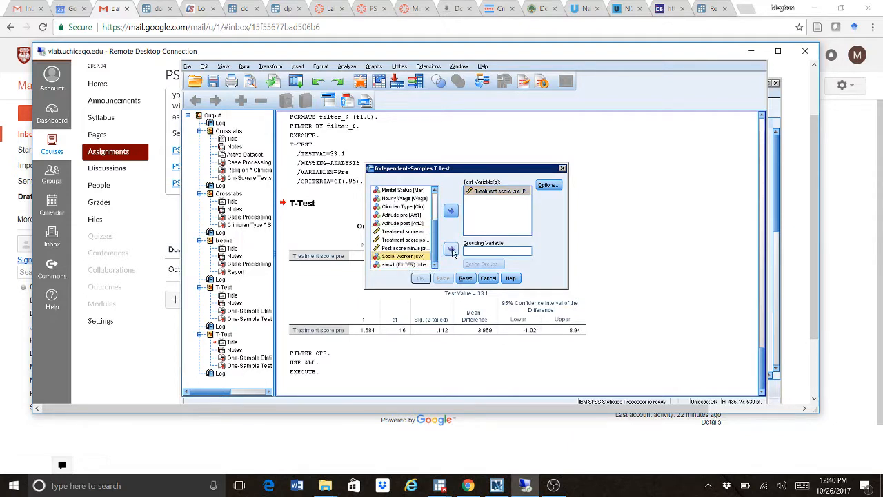
pyautogui.click(451, 251)
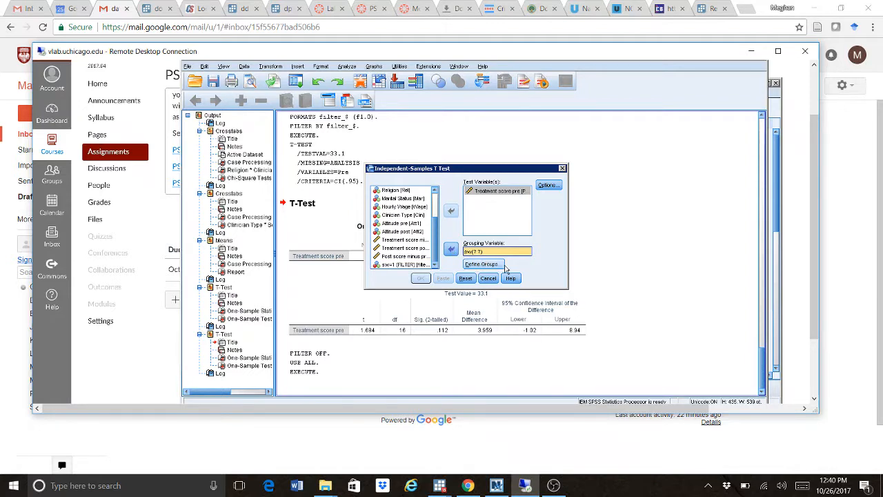
# - Define the sw groups as 0 and 1, then recheck the group codes
pyautogui.click(481, 265)
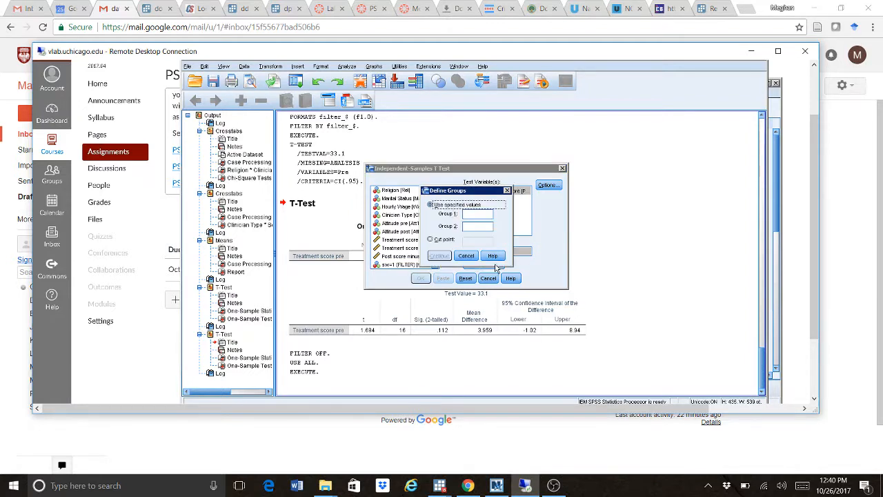
pyautogui.write('0')
pyautogui.click(475, 226)
pyautogui.write('1')
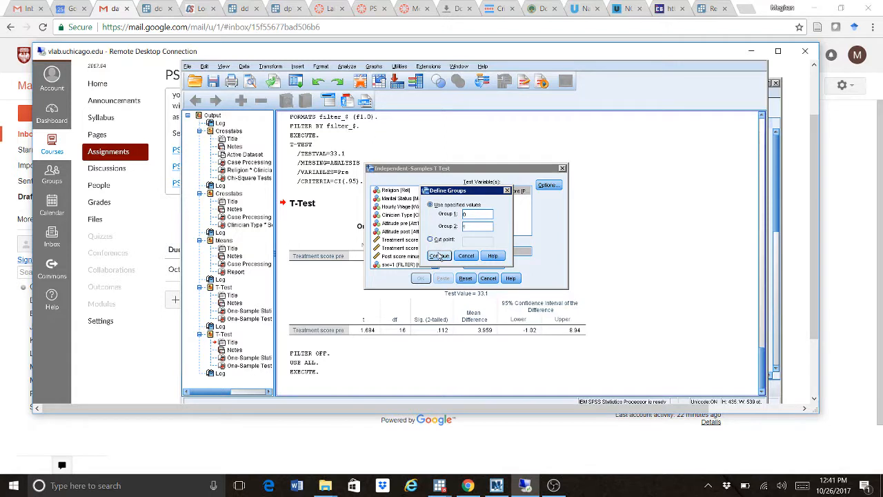
pyautogui.click(440, 256)
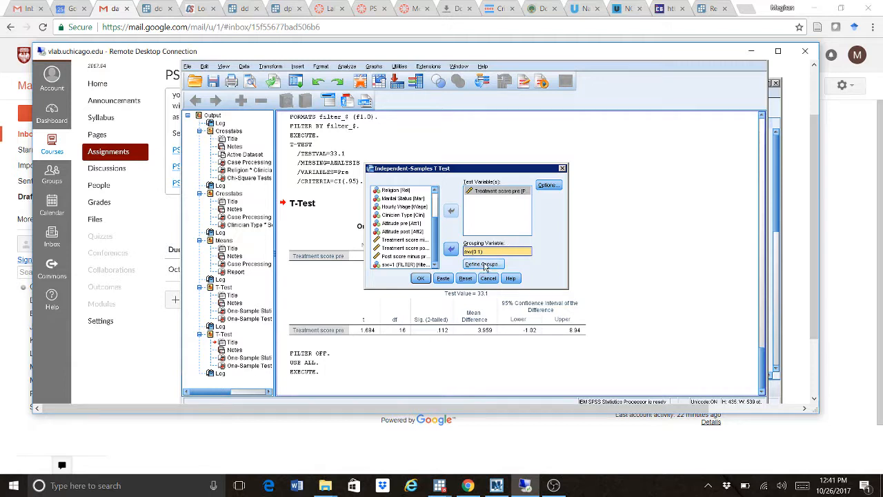
pyautogui.click(485, 266)
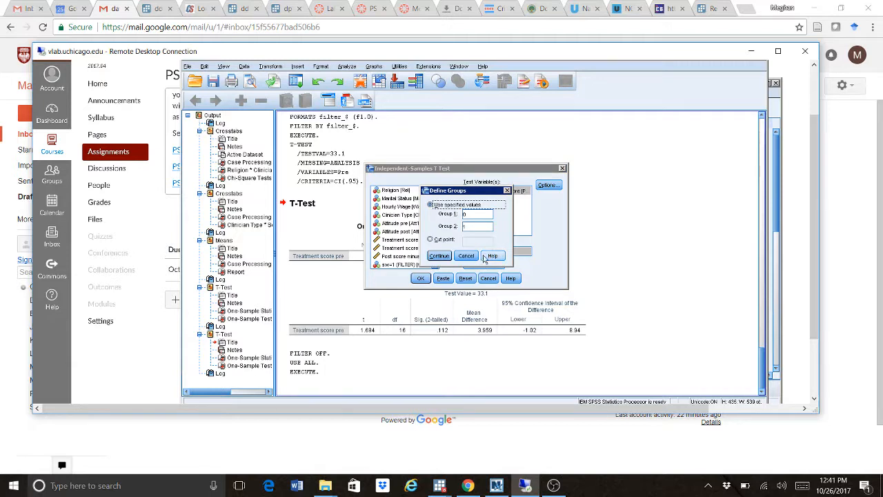
pyautogui.click(439, 255)
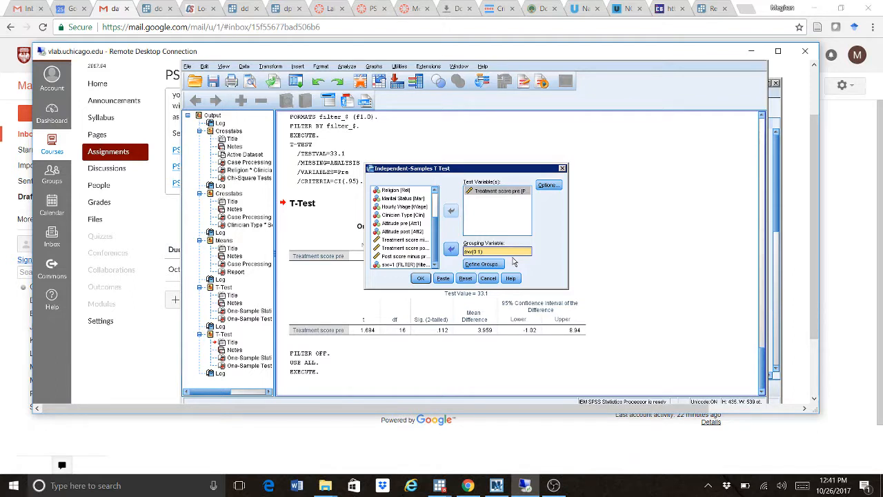
pyautogui.click(491, 265)
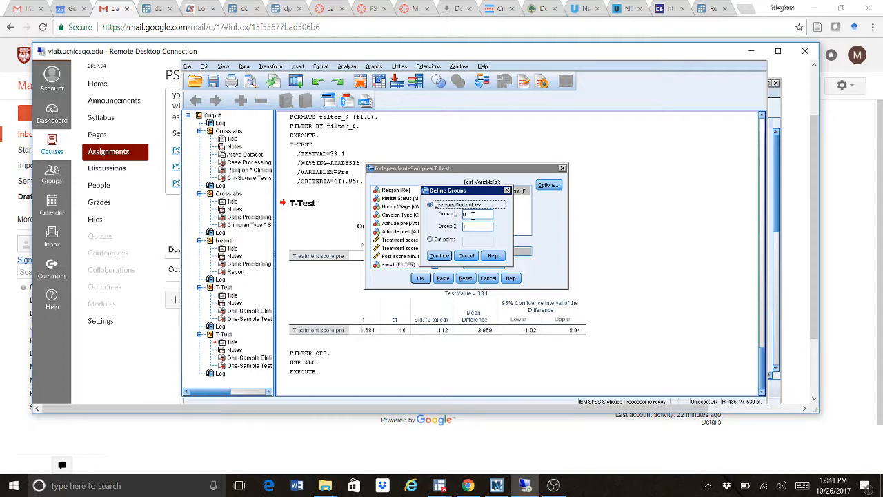
pyautogui.click(438, 256)
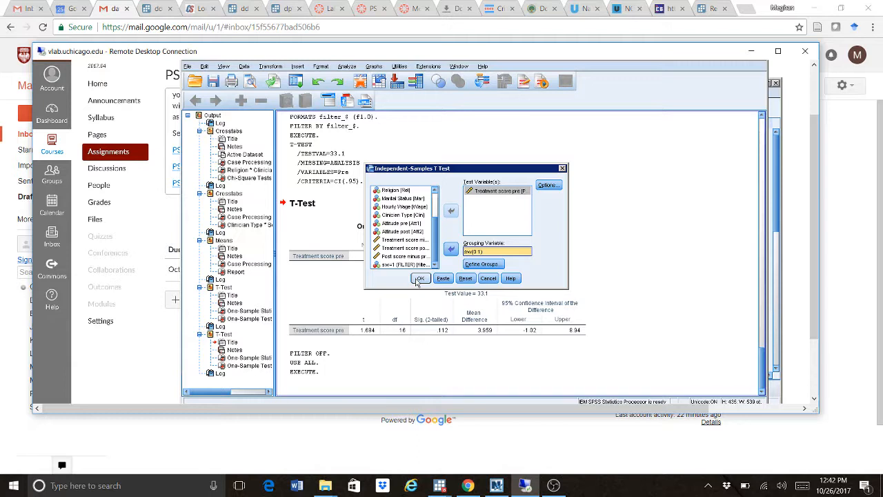
pyautogui.click(419, 279)
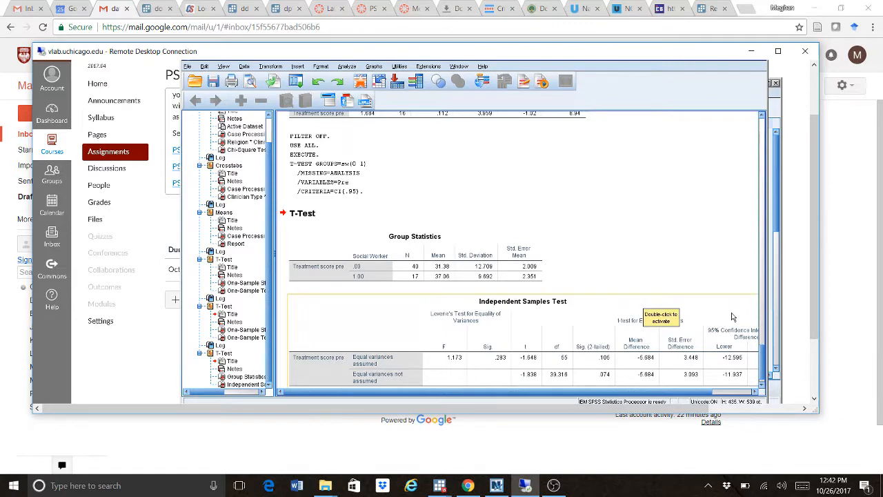
pyautogui.click(763, 275)
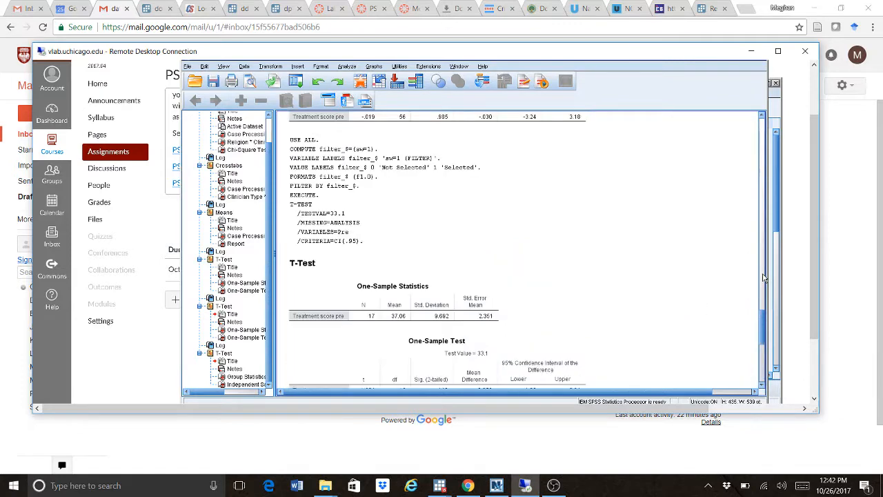
pyautogui.click(763, 275)
pyautogui.click(763, 275)
pyautogui.click(762, 384)
pyautogui.click(760, 369)
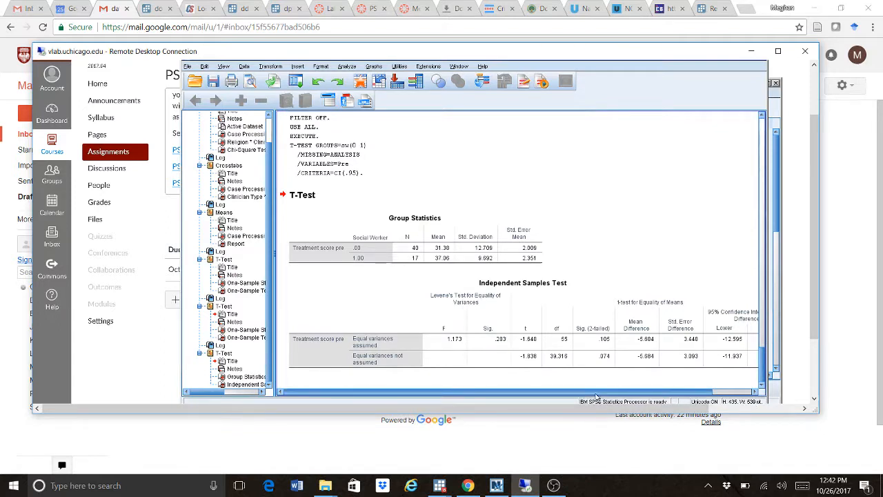
pyautogui.click(468, 344)
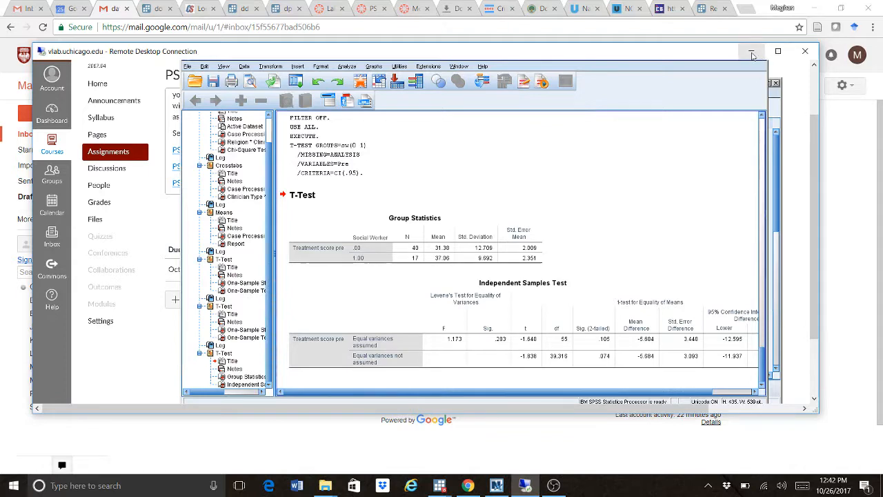
# - Maximize the remote session, review the Lab Session 5 instructions in Word, and return to SPSS output
pyautogui.click(778, 51)
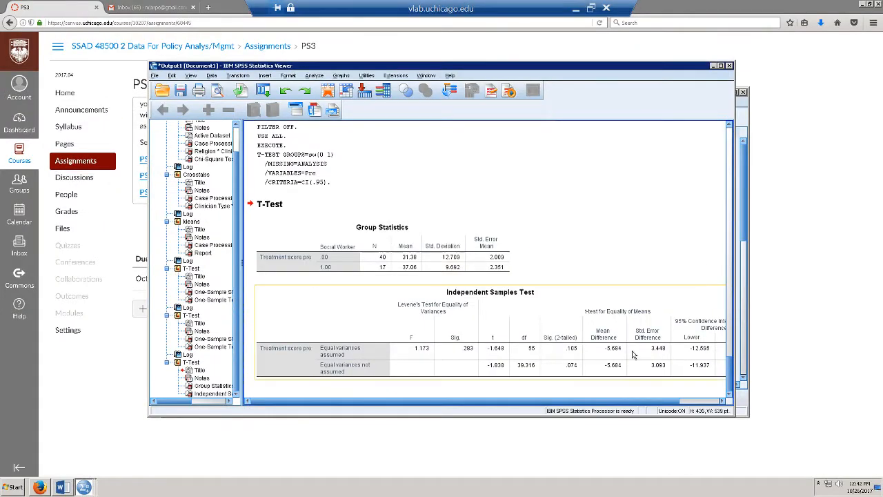
pyautogui.click(61, 487)
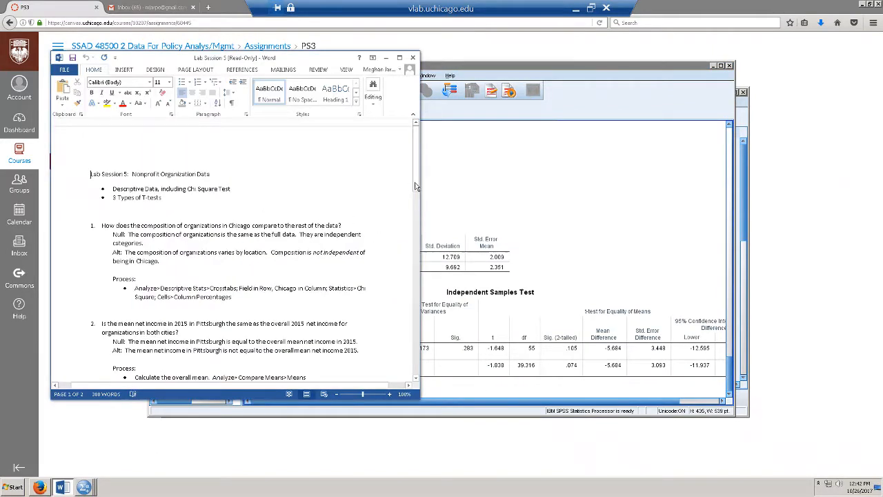
pyautogui.moveTo(417, 185); pyautogui.dragTo(417, 238)
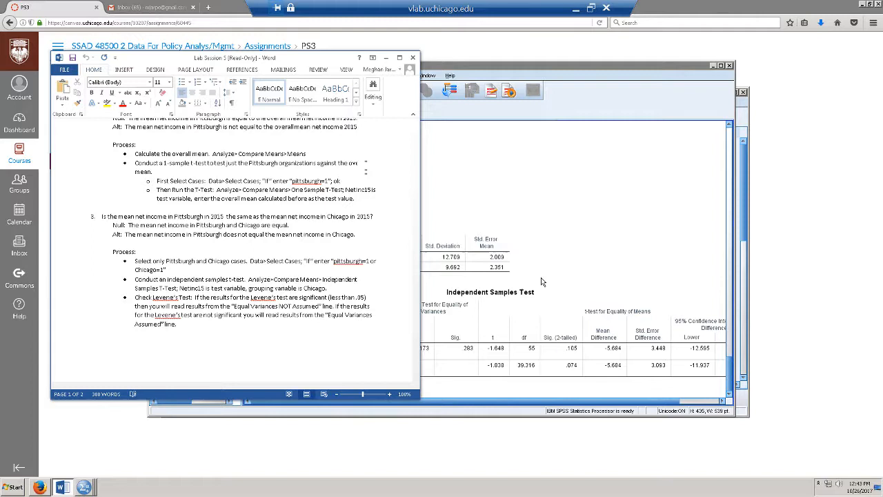
pyautogui.click(543, 283)
pyautogui.click(543, 287)
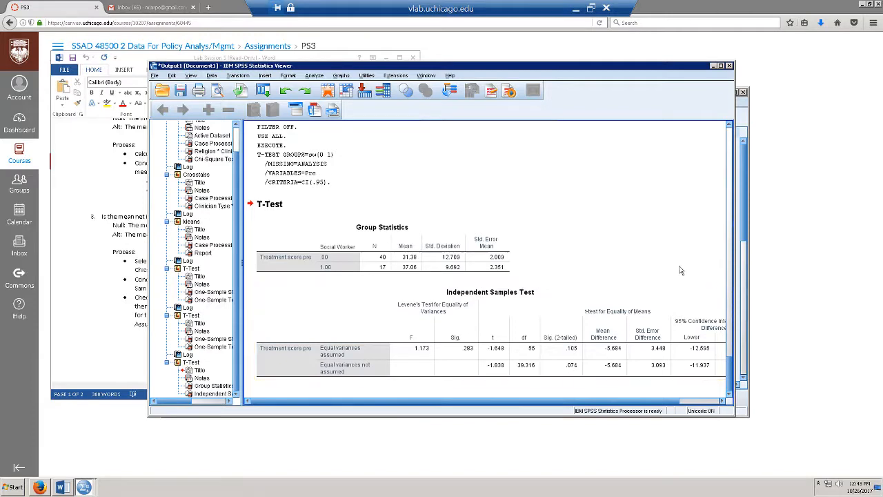
# - Maximize the output viewer and select the Independent Samples Test table
pyautogui.click(721, 67)
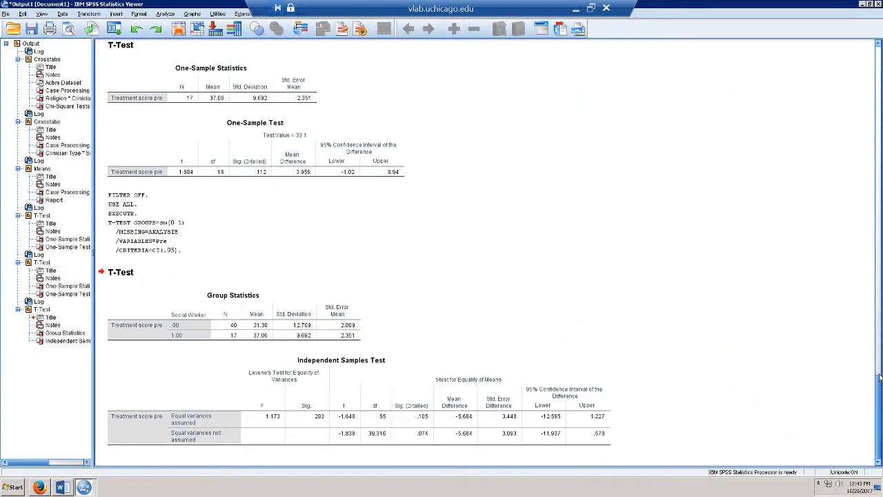
pyautogui.click(445, 444)
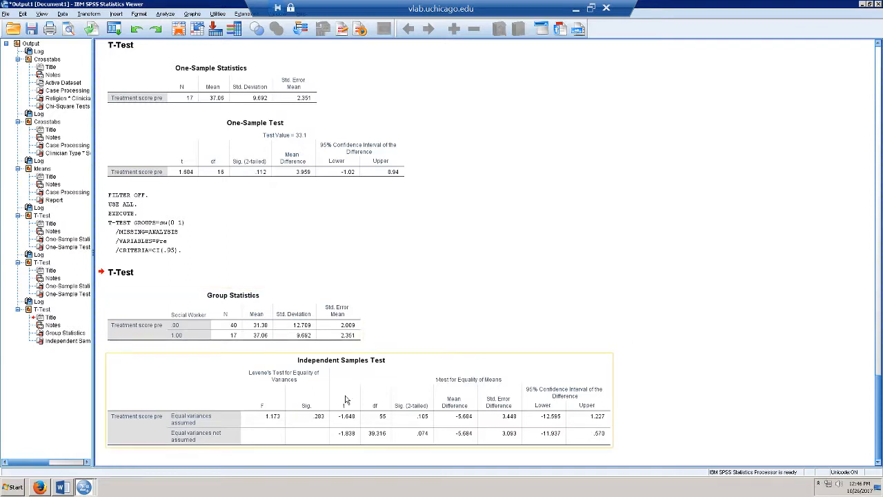
pyautogui.click(83, 487)
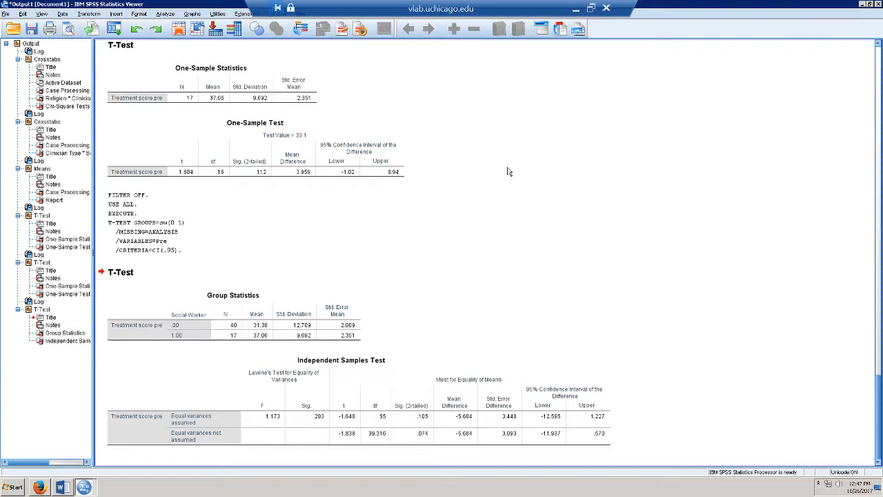
# - Run a paired-samples t-test pairing Attitude pre with Attitude post as pair 1
pyautogui.click(167, 15)
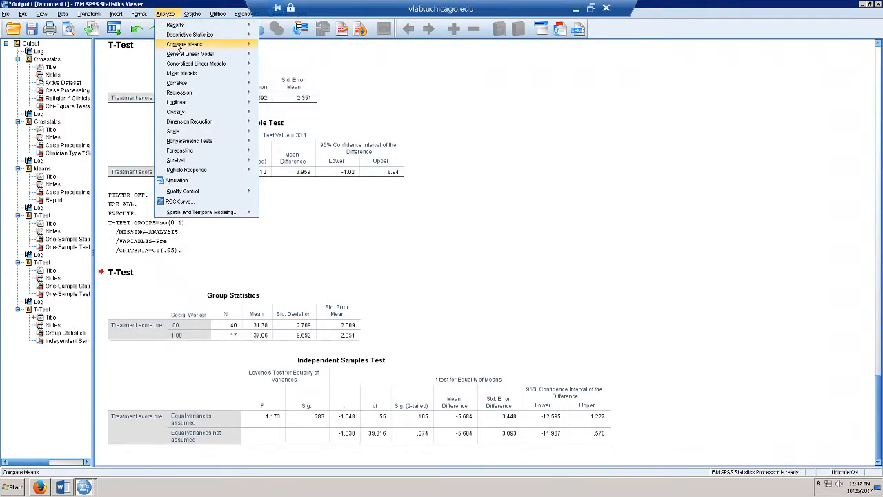
pyautogui.moveTo(178, 46)
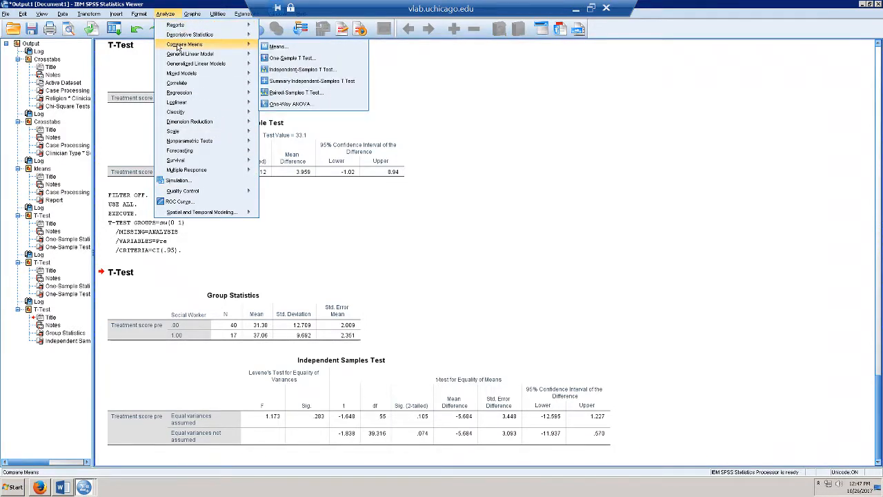
pyautogui.click(300, 92)
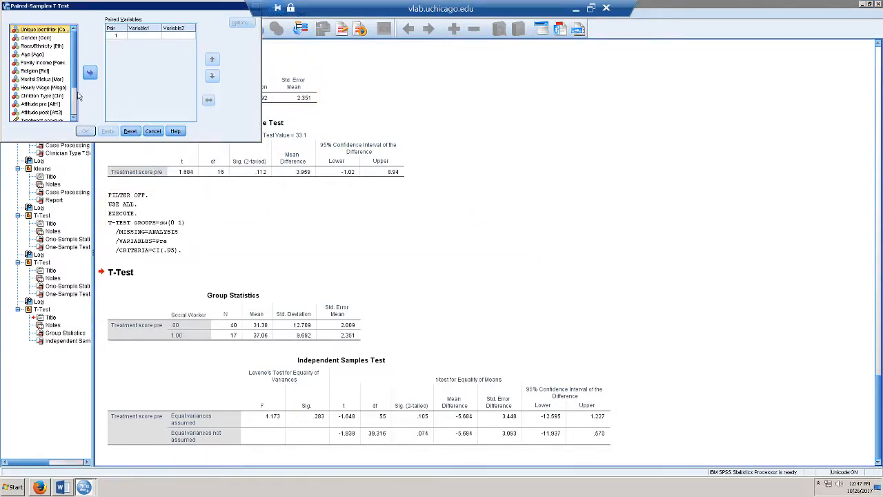
pyautogui.moveTo(74, 84); pyautogui.dragTo(73, 106)
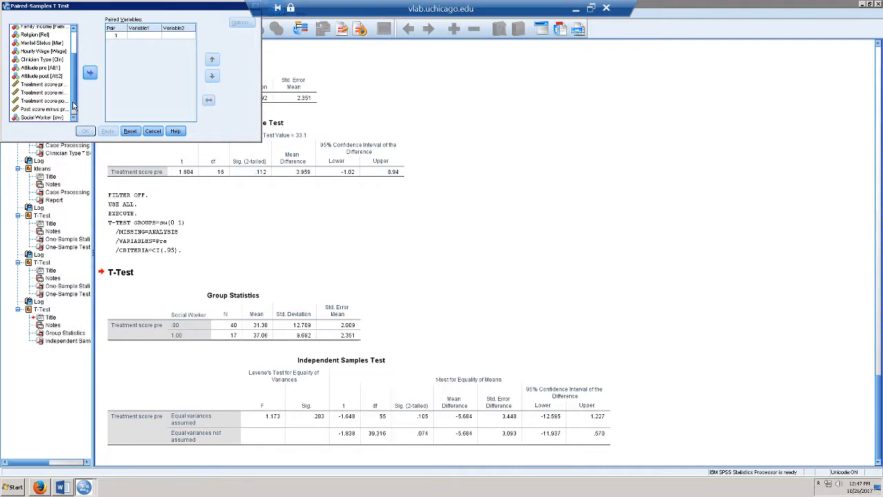
pyautogui.click(35, 68)
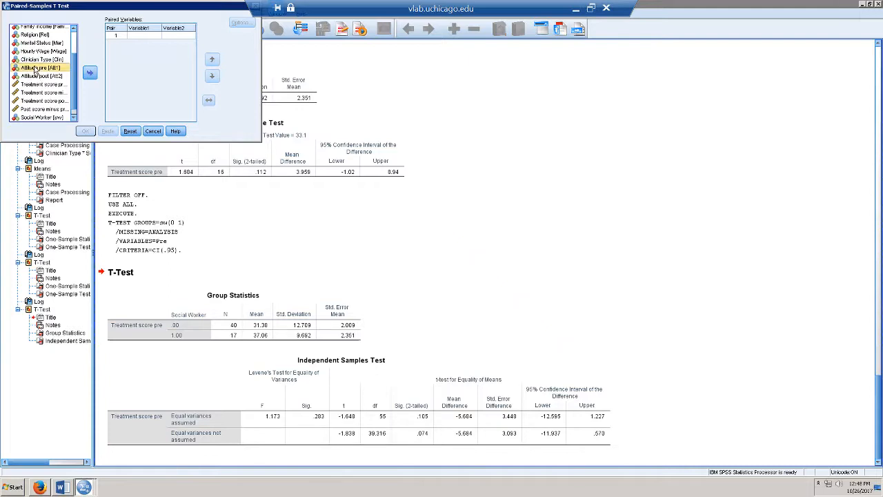
pyautogui.click(89, 74)
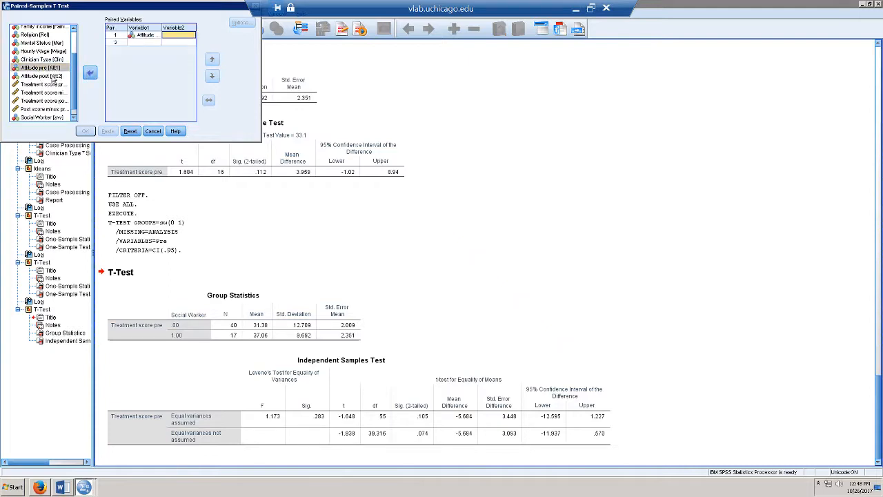
pyautogui.click(53, 78)
pyautogui.click(89, 73)
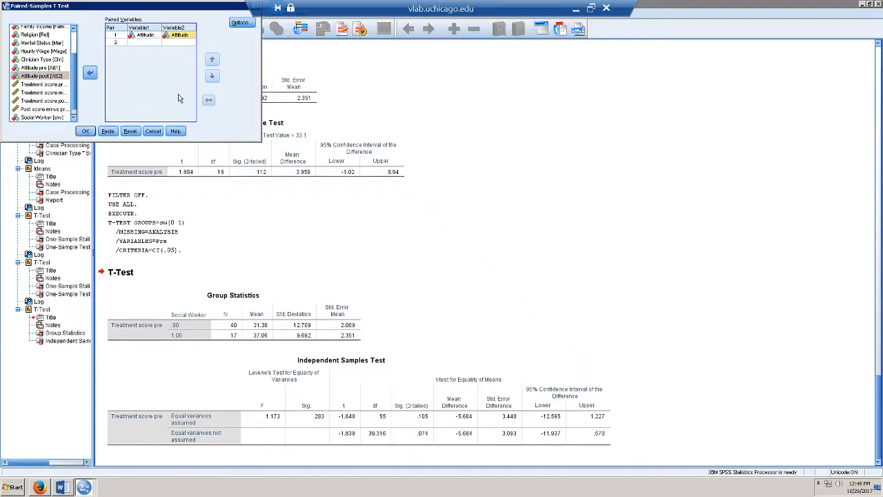
pyautogui.click(85, 132)
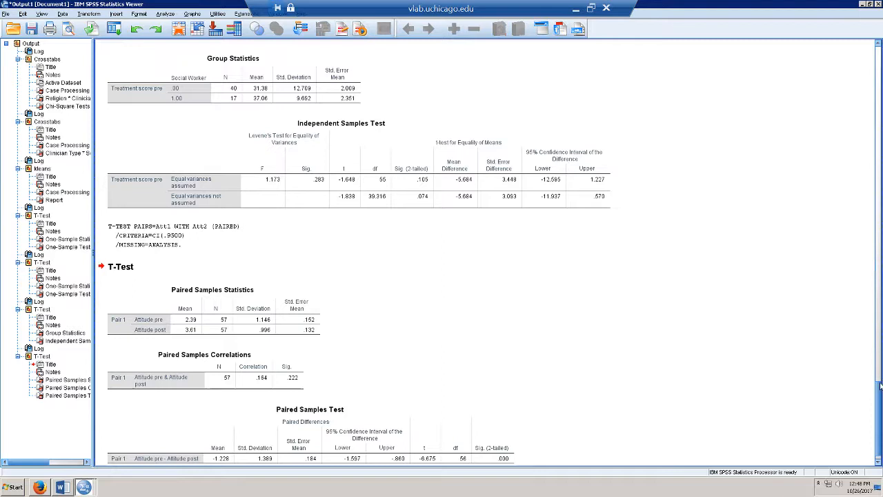
pyautogui.moveTo(881, 410); pyautogui.dragTo(881, 416)
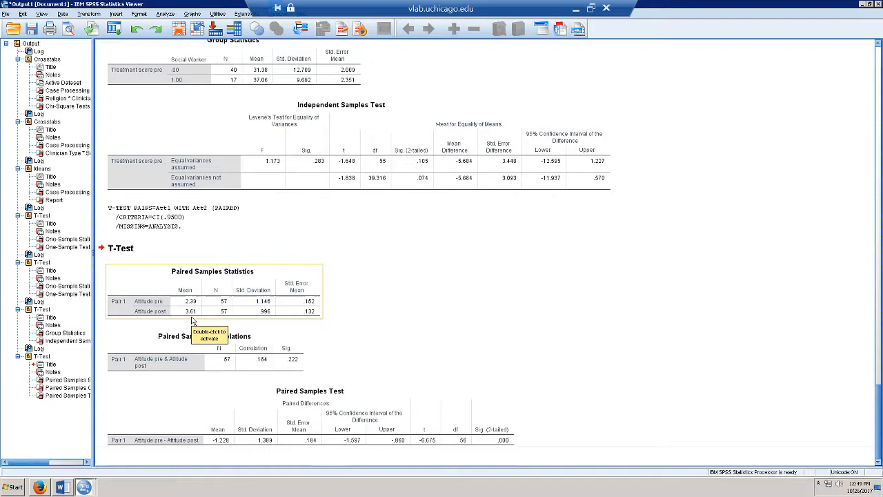
pyautogui.click(243, 395)
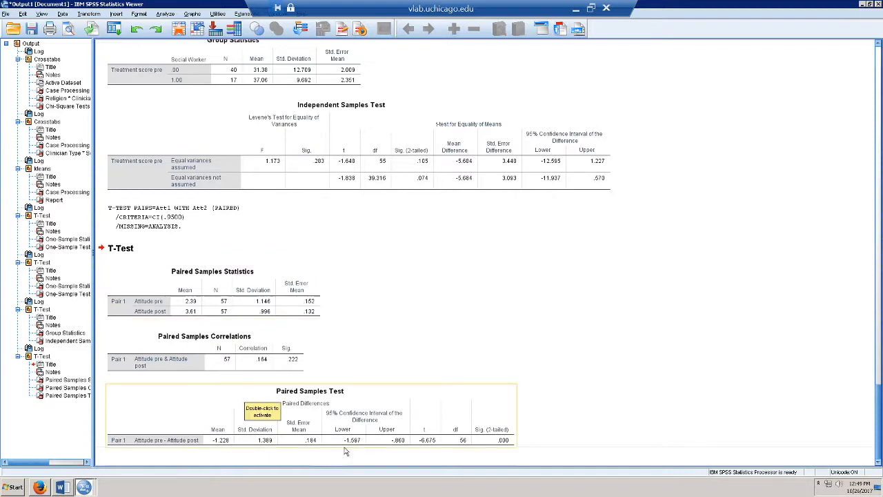
pyautogui.click(586, 425)
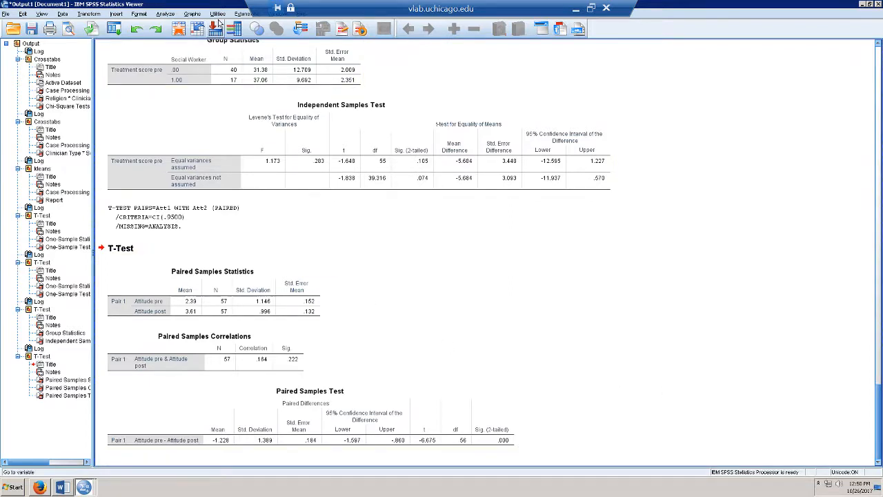
# - Rerun the paired-samples t-test, adding Treatment score pre and Treatment score post as pair 2
pyautogui.click(165, 14)
pyautogui.moveTo(178, 36)
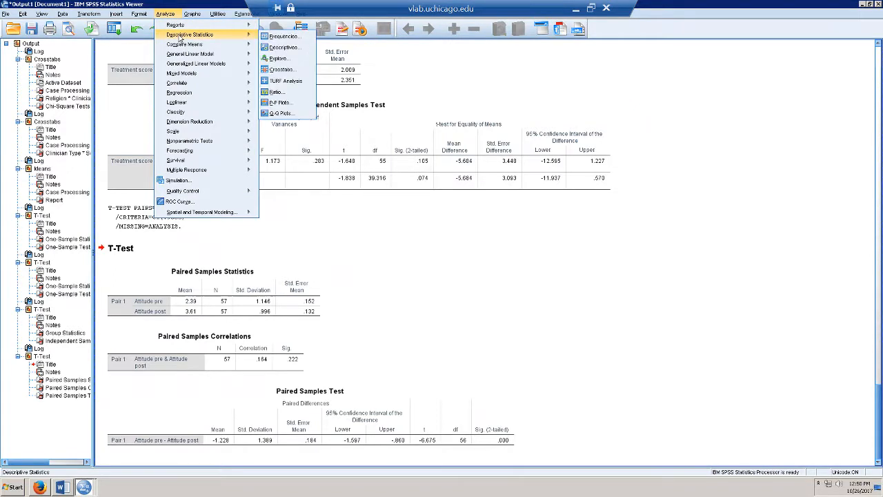
pyautogui.moveTo(201, 54)
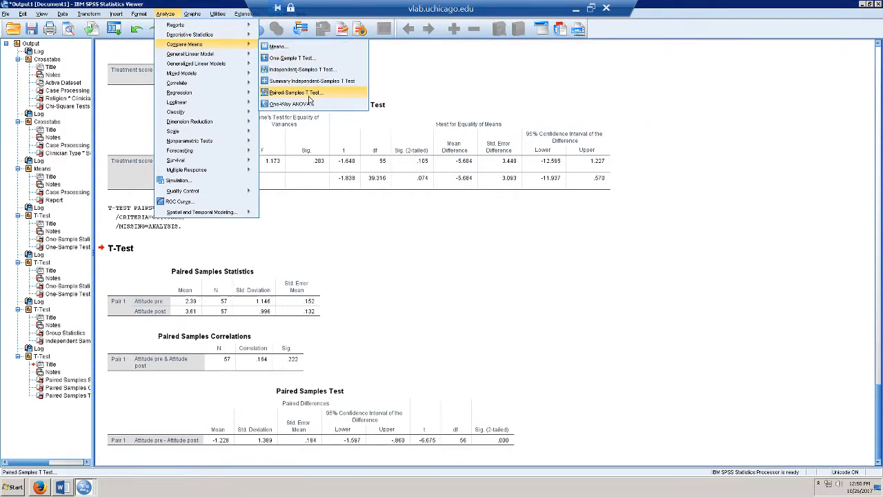
pyautogui.click(307, 95)
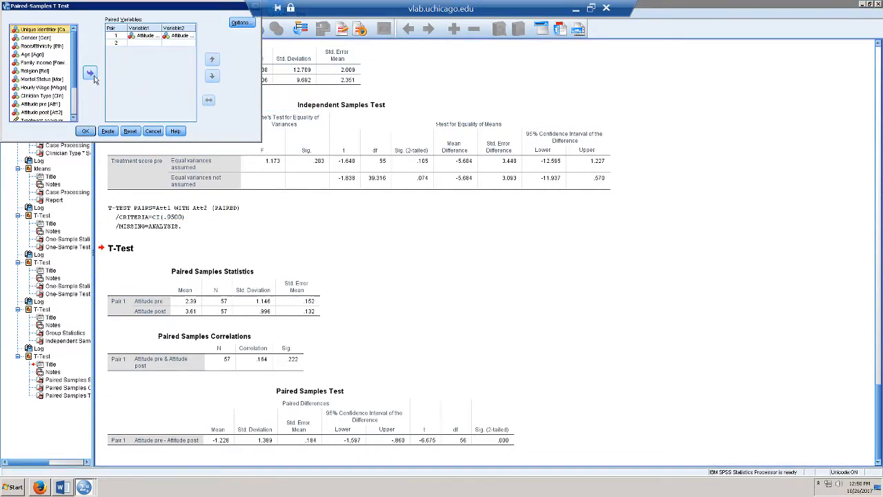
pyautogui.scroll(-1, 74, 99)
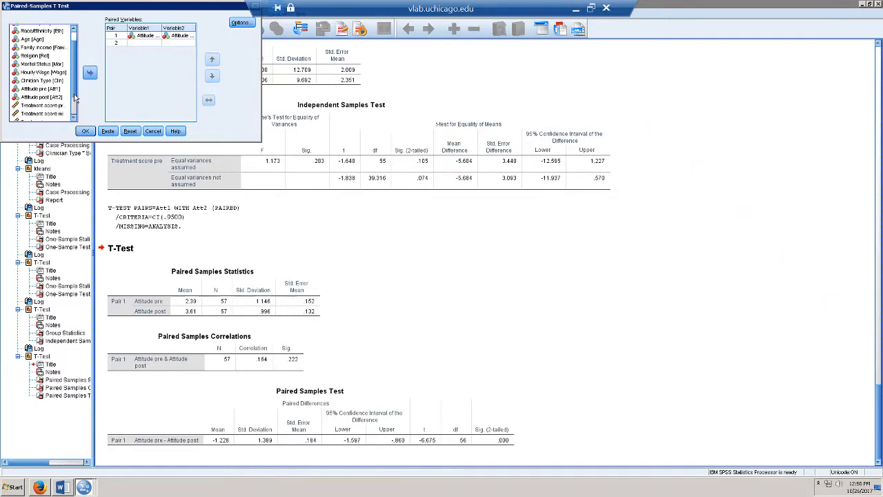
pyautogui.scroll(-1, 75, 99)
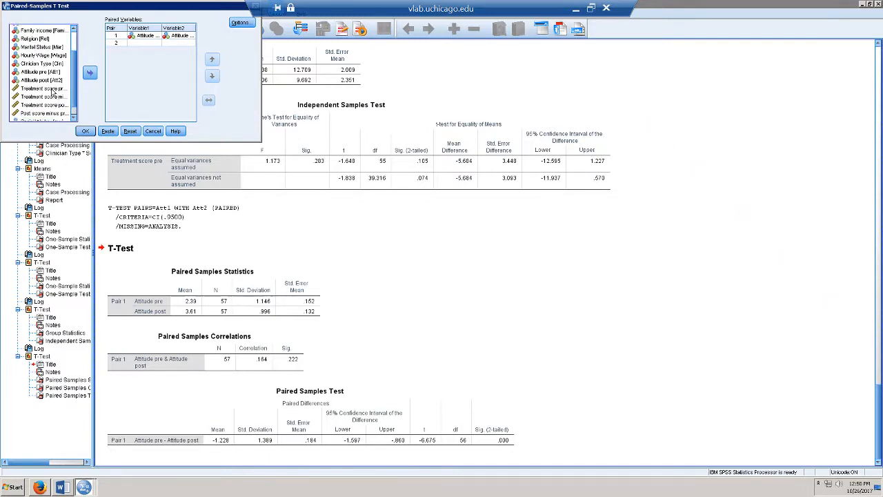
pyautogui.click(53, 89)
pyautogui.click(89, 73)
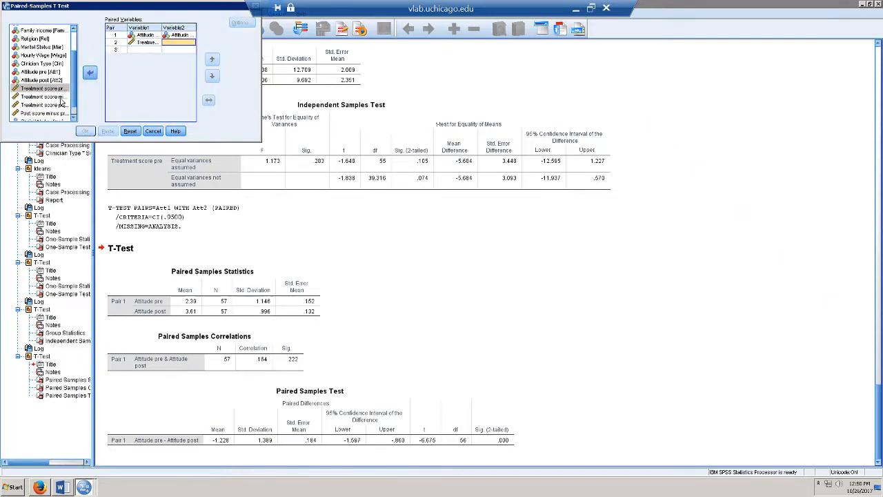
pyautogui.click(51, 105)
pyautogui.click(96, 77)
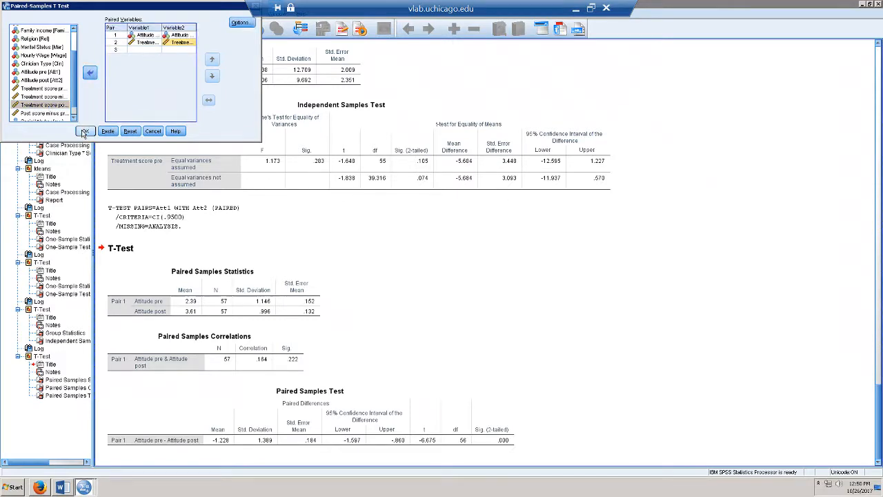
pyautogui.click(85, 132)
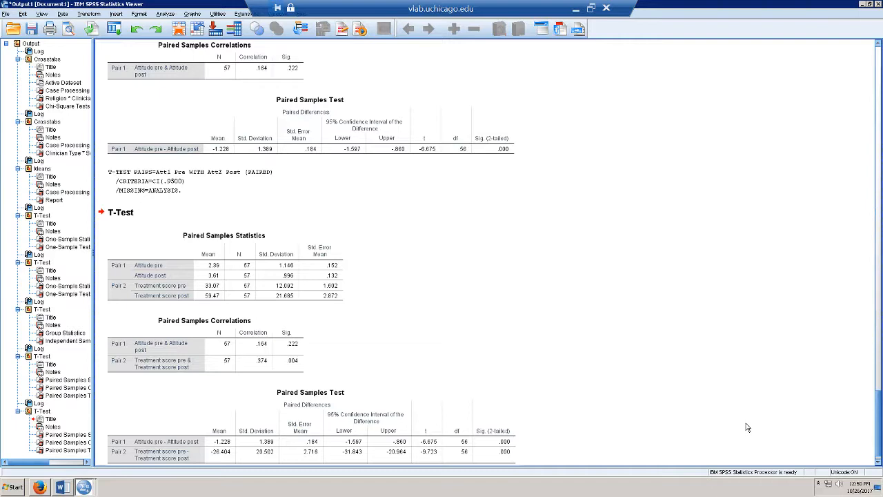
# - Scroll the output to the Paired Samples Test table for treatment scores (t -9.723, Sig. .000)
pyautogui.scroll(-1, 879, 432)
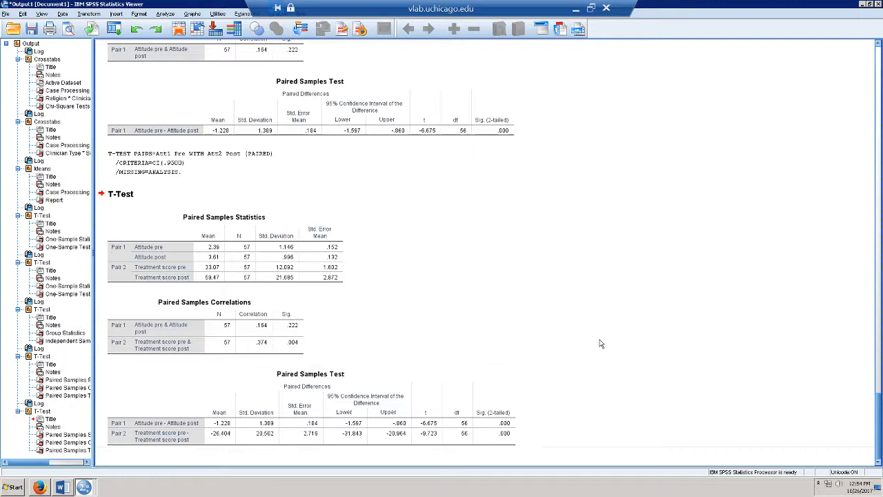
# - Launch Chart Builder from the Graphs menu over the paired-samples t-test output
pyautogui.click(192, 13)
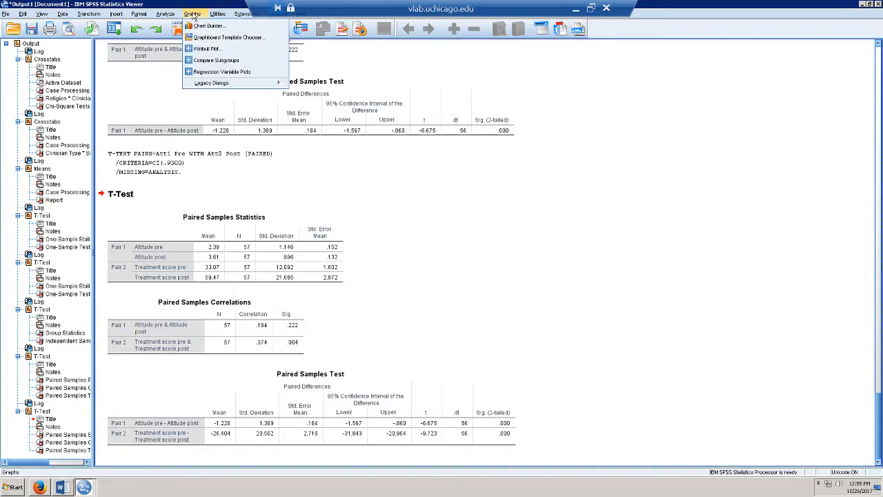
pyautogui.click(198, 25)
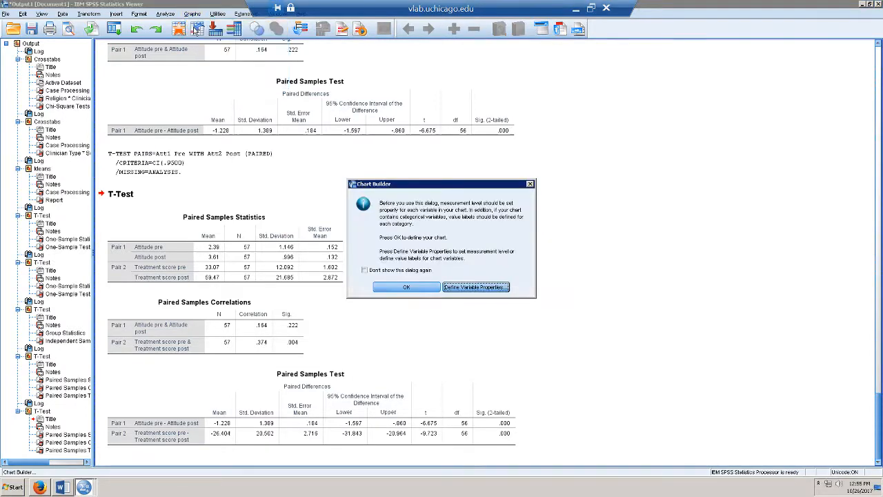
# - Dismiss the measurement-level notice and place a simple line chart from the Line gallery on the canvas
pyautogui.click(408, 287)
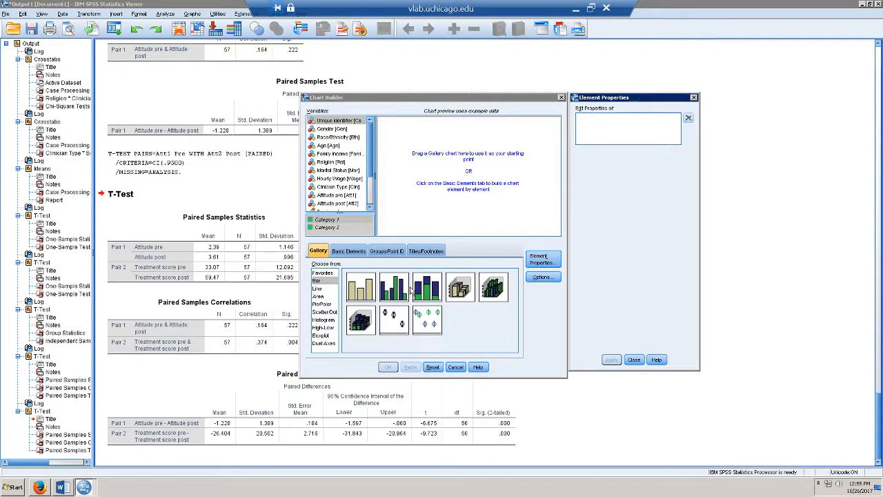
pyautogui.click(318, 289)
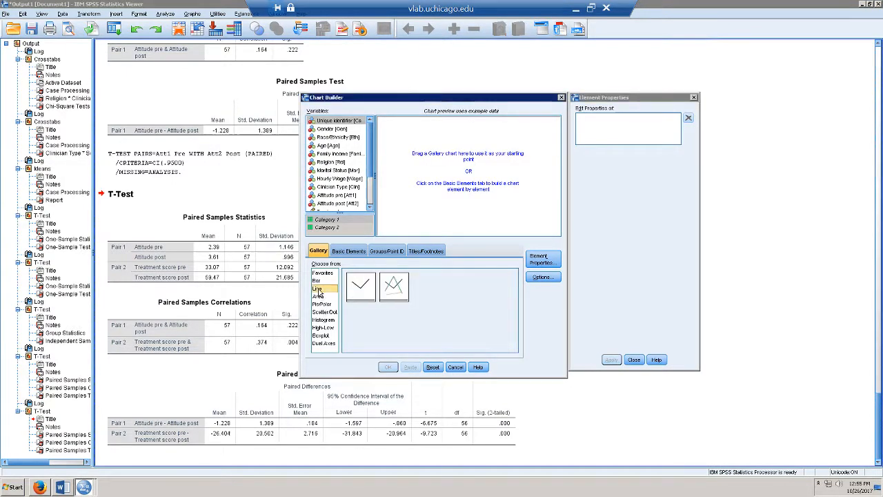
pyautogui.moveTo(404, 289); pyautogui.dragTo(443, 175)
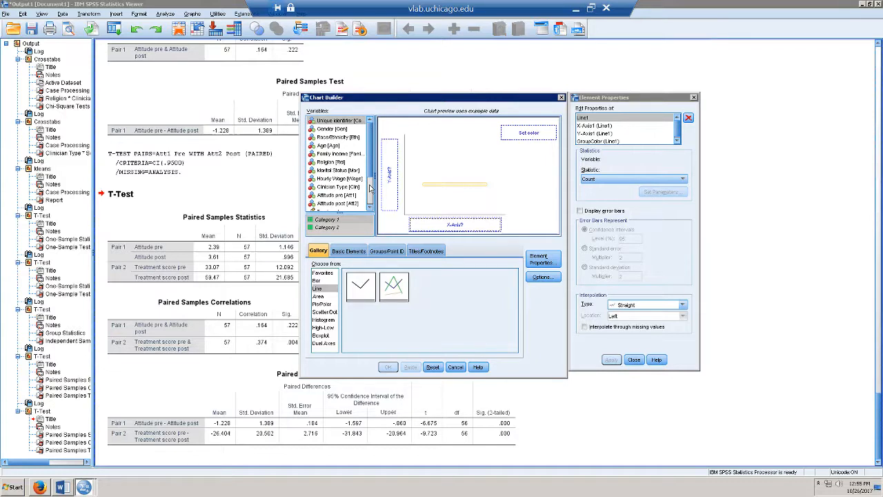
pyautogui.moveTo(369, 169); pyautogui.dragTo(372, 193)
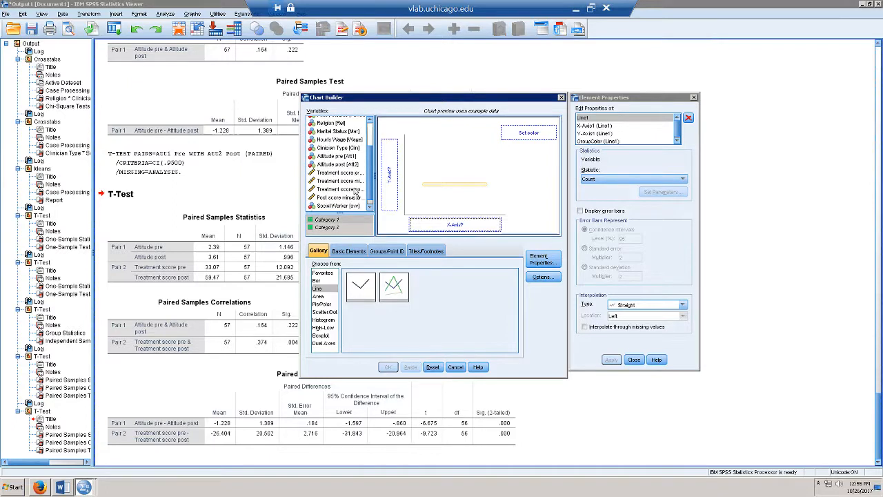
# - Put Treatment score pre and Treatment score mid on the chart's y-axis
pyautogui.click(332, 174)
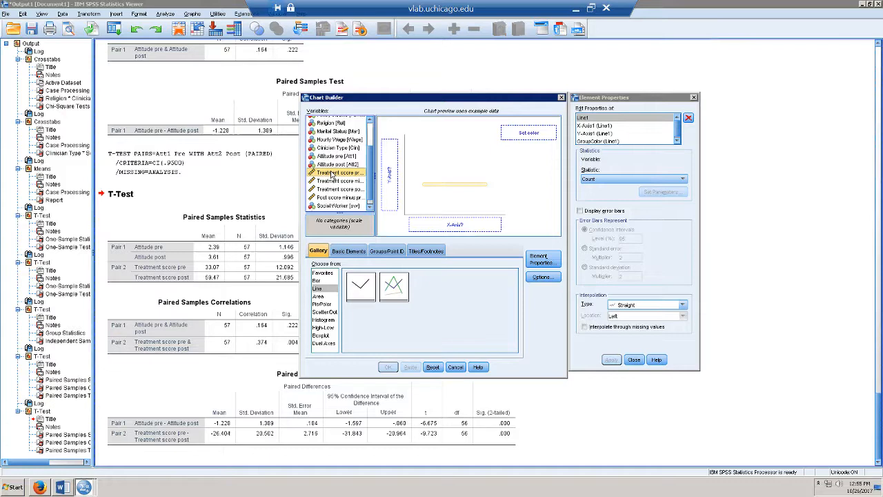
pyautogui.moveTo(331, 176); pyautogui.dragTo(389, 177)
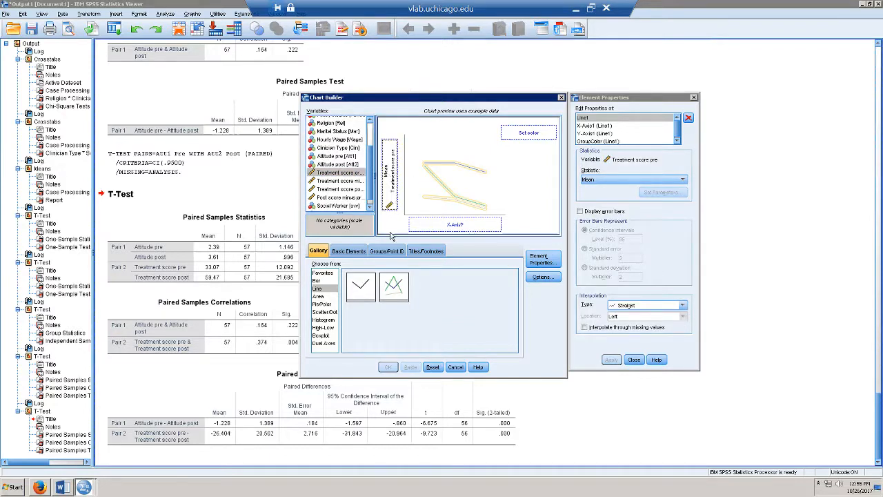
pyautogui.click(341, 181)
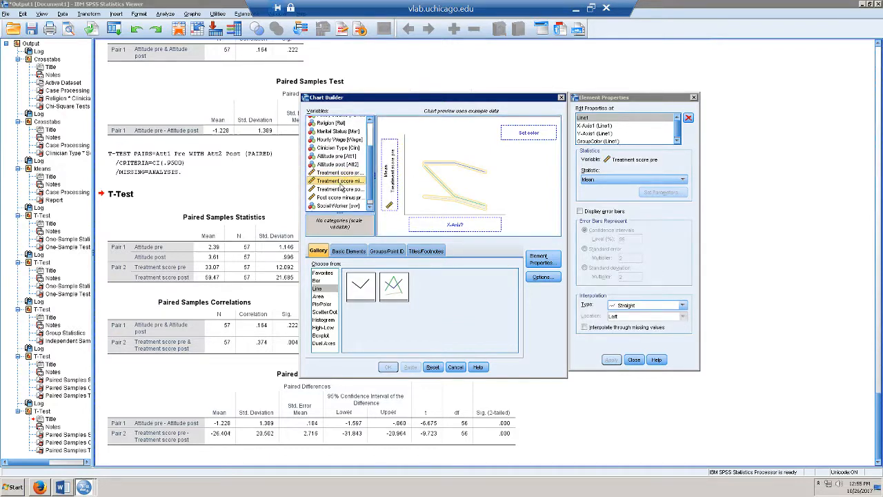
pyautogui.moveTo(341, 181); pyautogui.dragTo(395, 175)
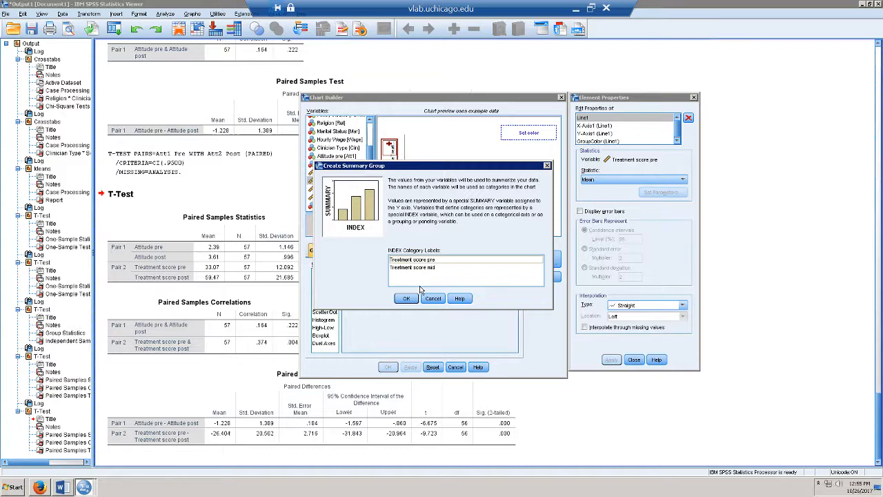
# - Confirm the summary group, add Treatment score post to the y-axis, and place Social Worker on the x-axis
pyautogui.click(406, 298)
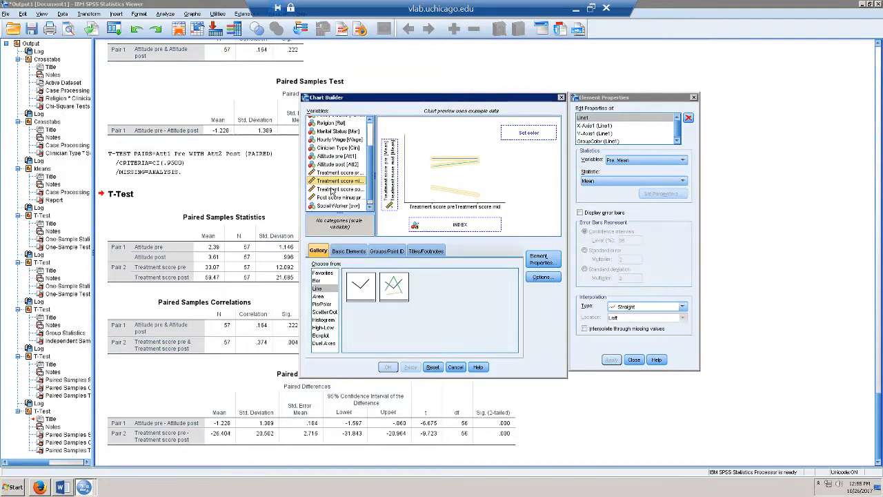
pyautogui.moveTo(332, 191); pyautogui.dragTo(390, 190)
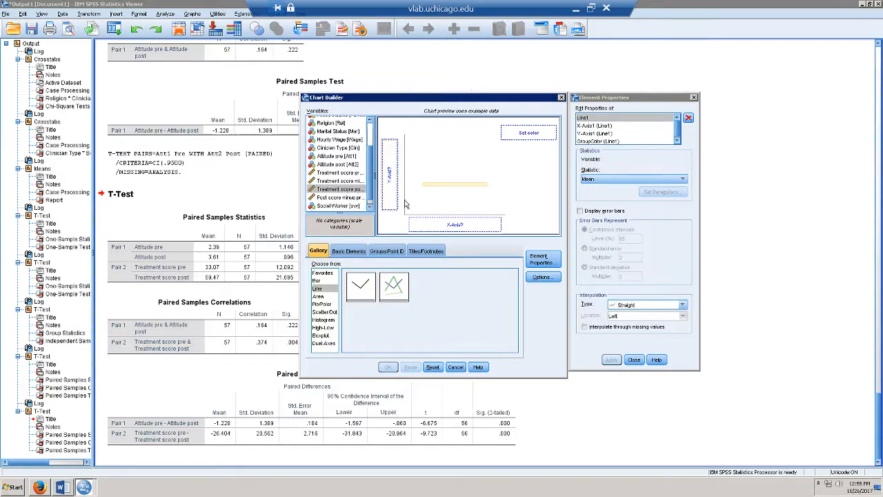
pyautogui.scroll(-1, 370, 195)
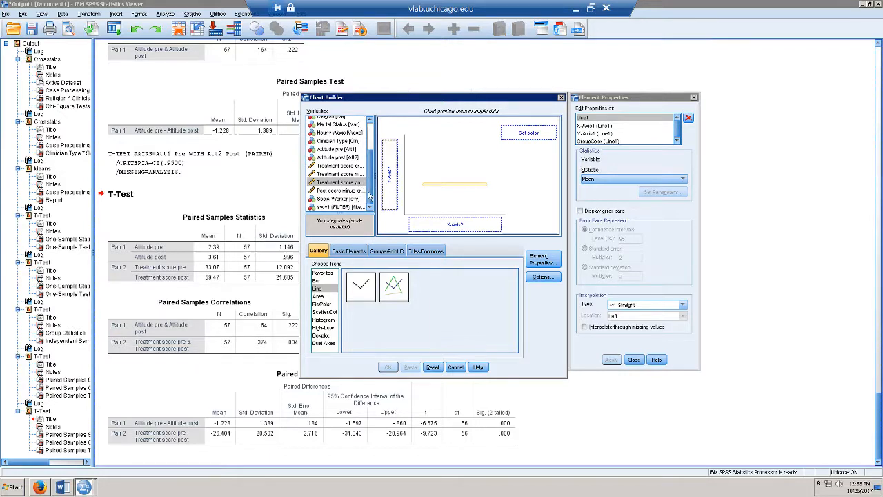
pyautogui.moveTo(338, 199); pyautogui.dragTo(478, 221)
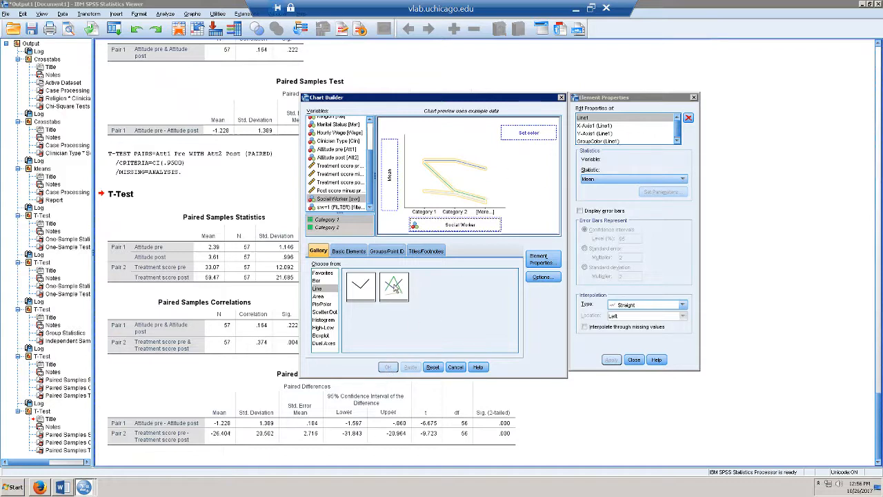
# - Switch to the multiple-line chart type, clearing the treatment scores and keeping Social Worker on the x-axis
pyautogui.doubleClick(395, 288)
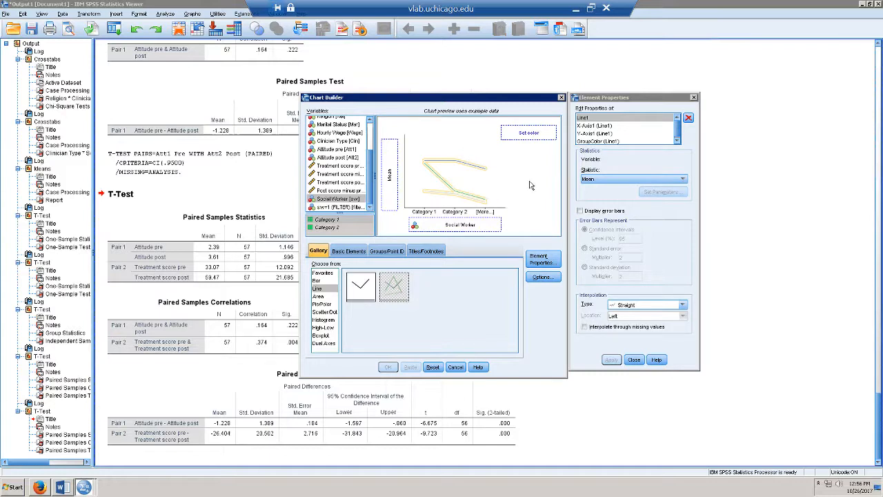
pyautogui.moveTo(371, 173); pyautogui.dragTo(369, 136)
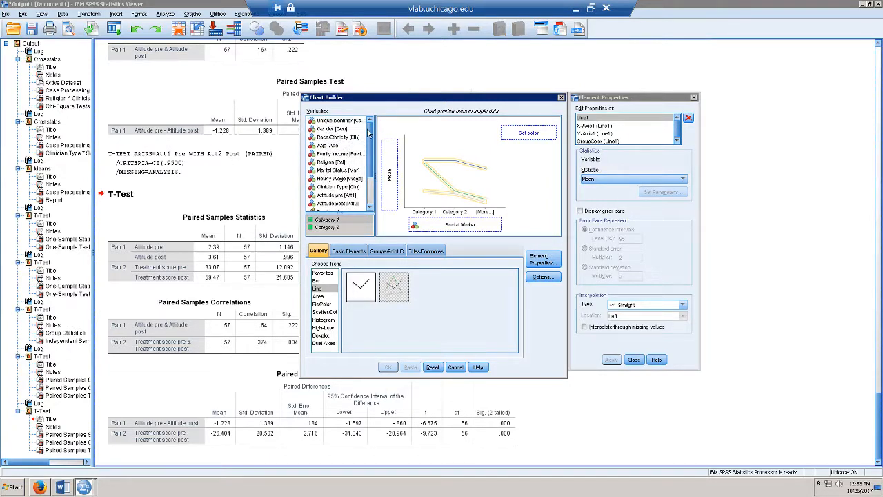
pyautogui.moveTo(373, 173); pyautogui.dragTo(374, 196)
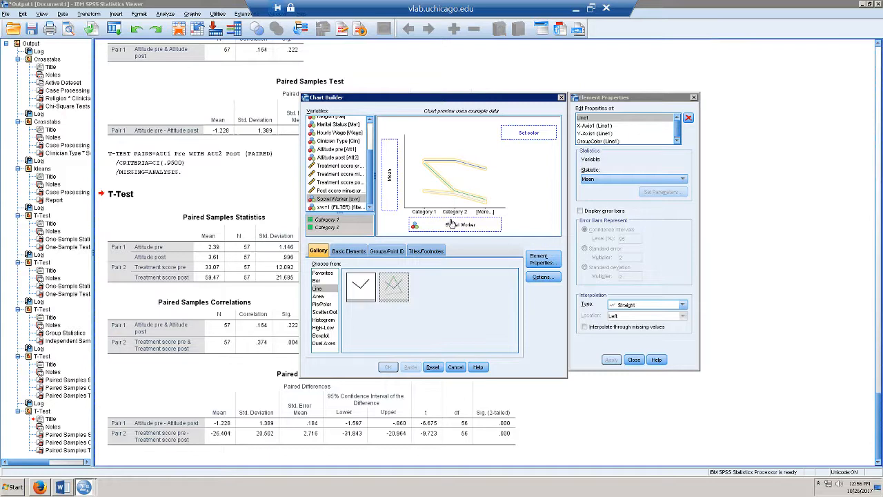
pyautogui.moveTo(452, 226); pyautogui.dragTo(392, 186)
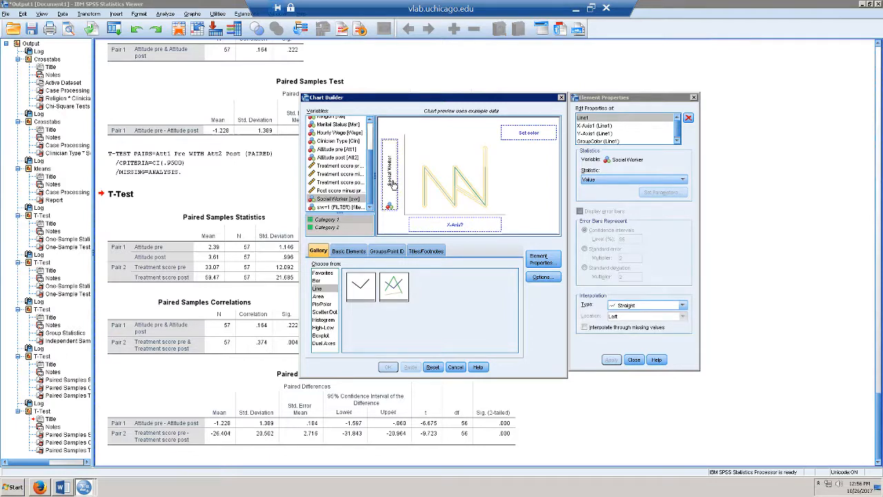
pyautogui.moveTo(392, 183); pyautogui.dragTo(437, 223)
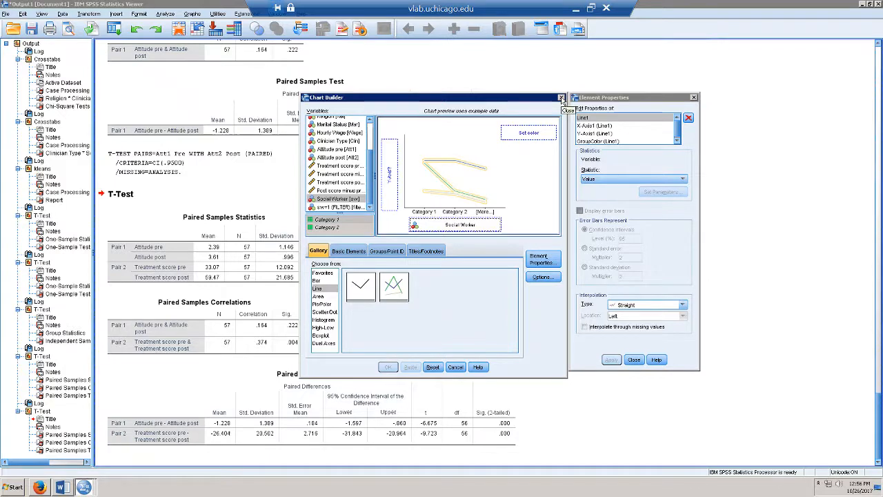
# - Close Chart Builder without a chart, minimize SPSS, browser and remote desktop, and bring OBS forward
pyautogui.click(561, 97)
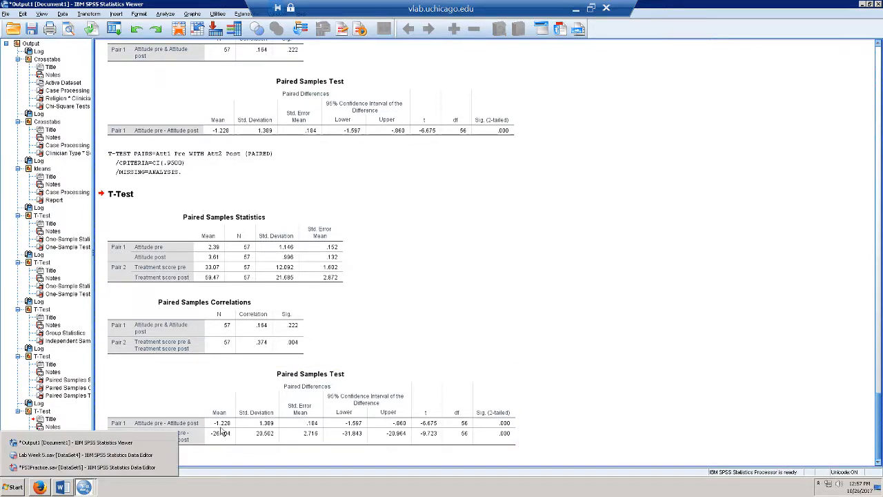
pyautogui.click(872, 5)
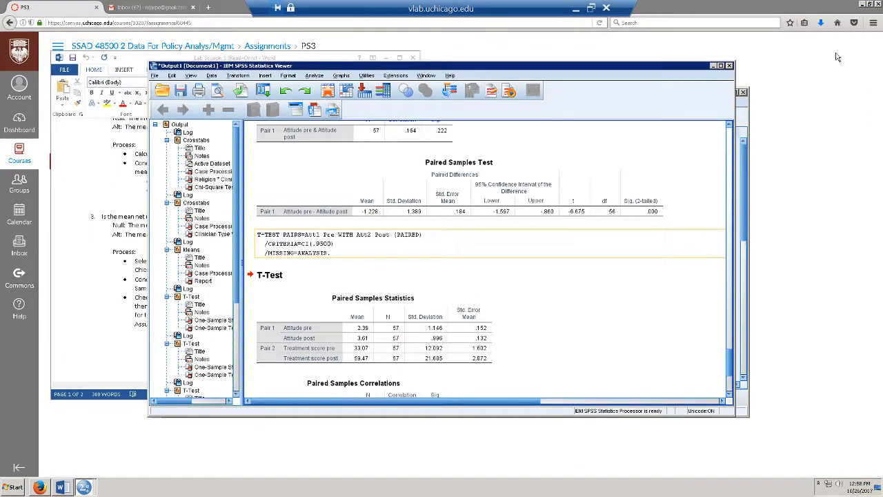
pyautogui.click(870, 4)
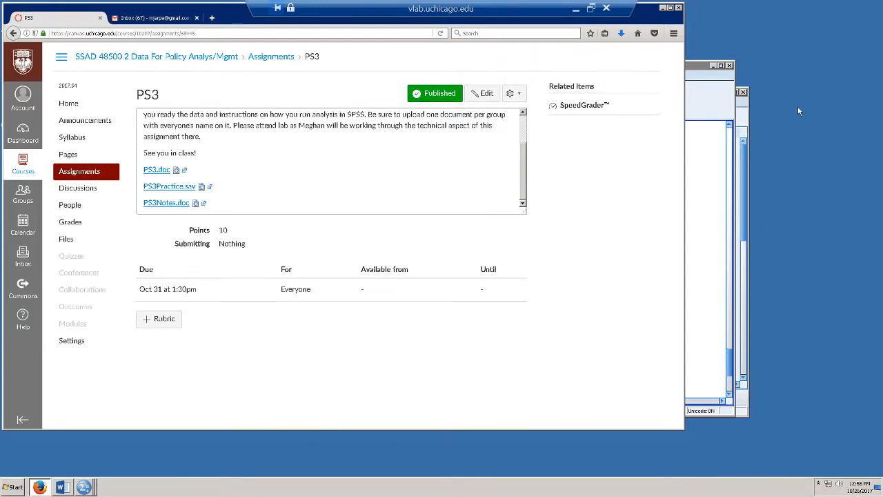
pyautogui.click(591, 9)
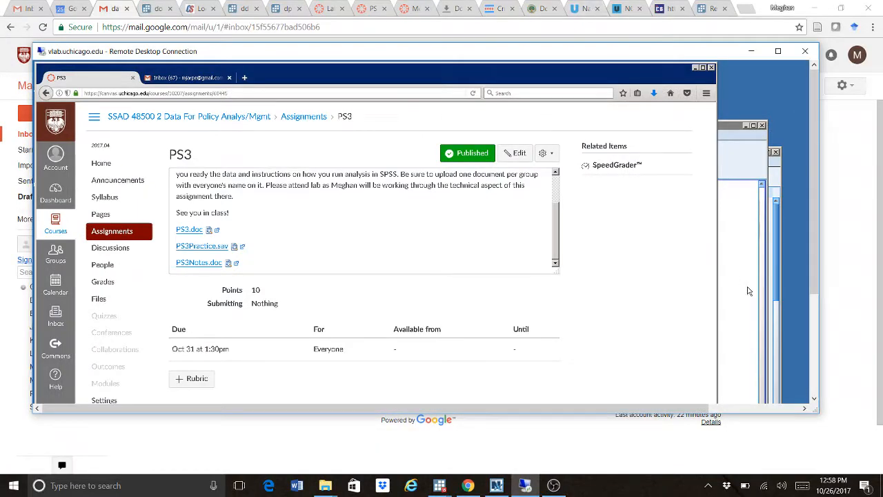
pyautogui.click(556, 485)
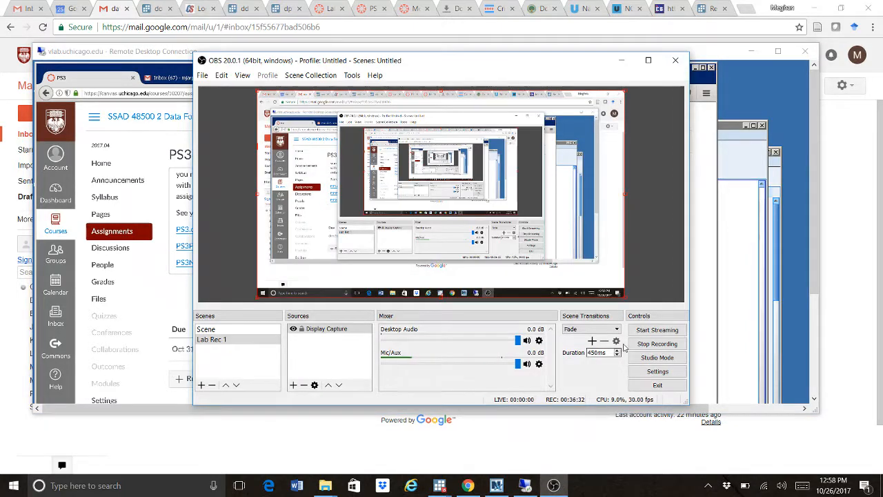